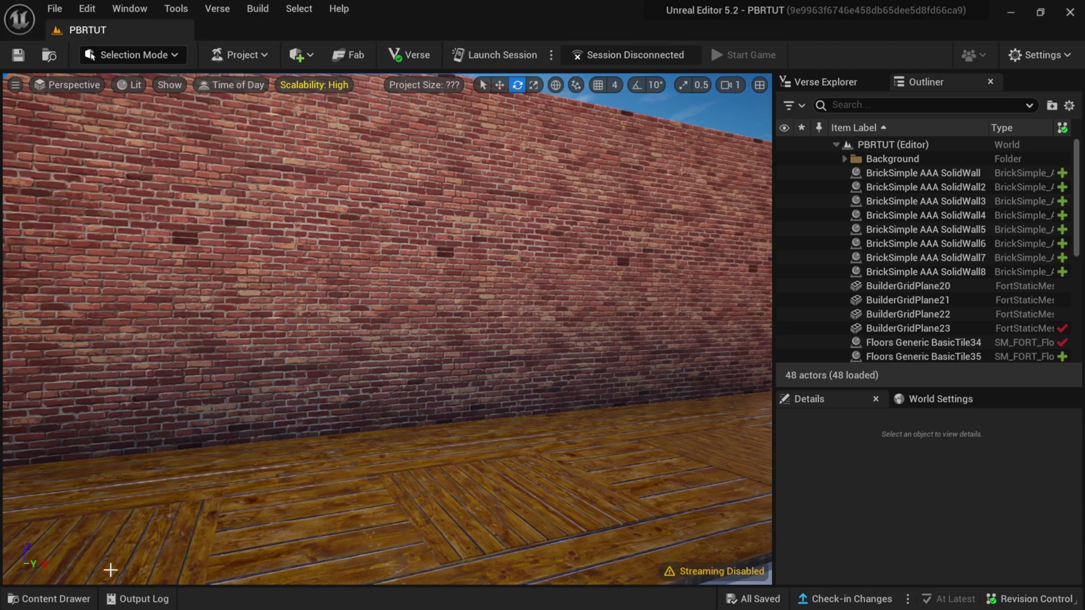
- Dock the Content Drawer below a shorter viewport and place the UEFN DECAL Explorer window beside it
click(53, 601)
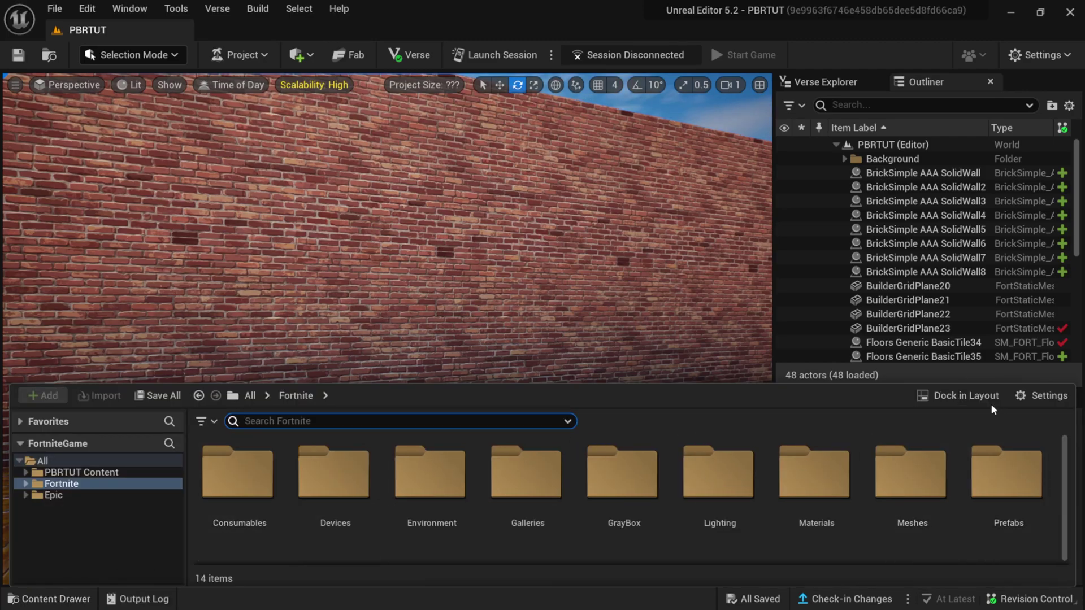
click(952, 397)
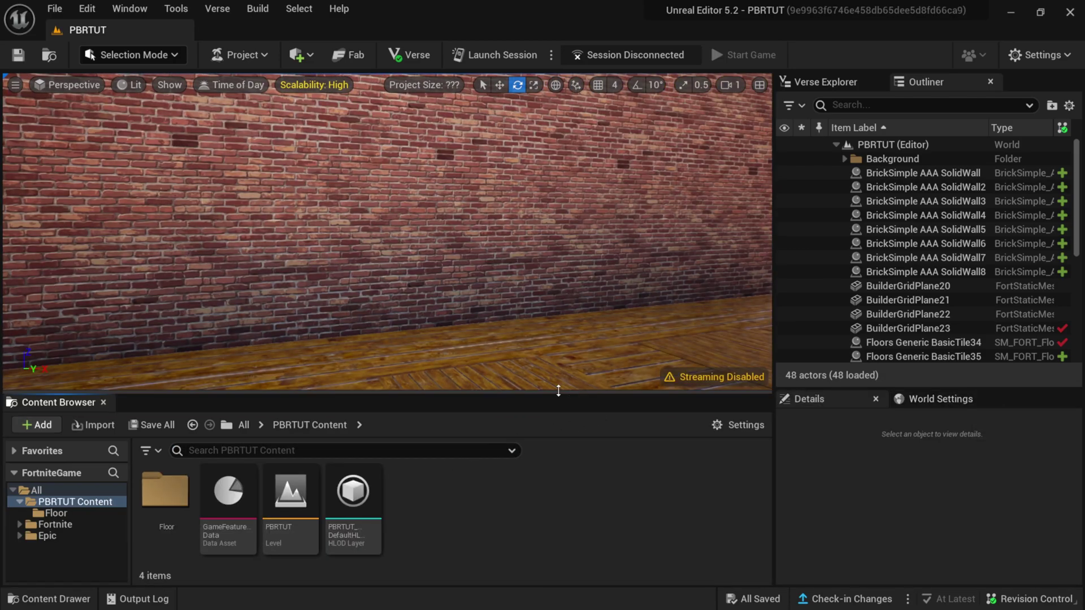
drag(555, 393, 557, 343)
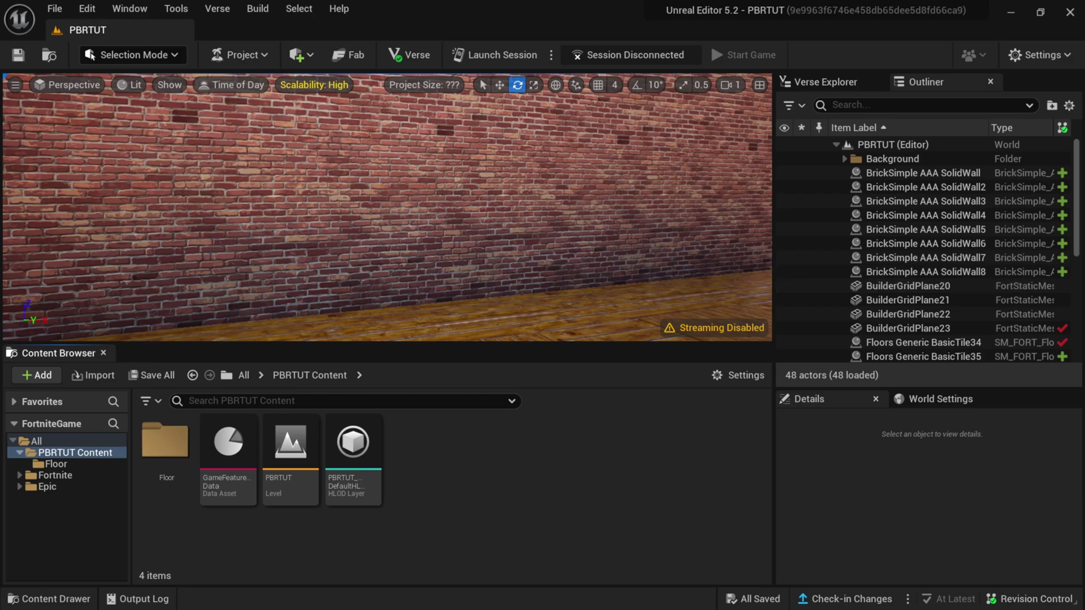
key(alt+Tab)
drag(652, 100, 608, 88)
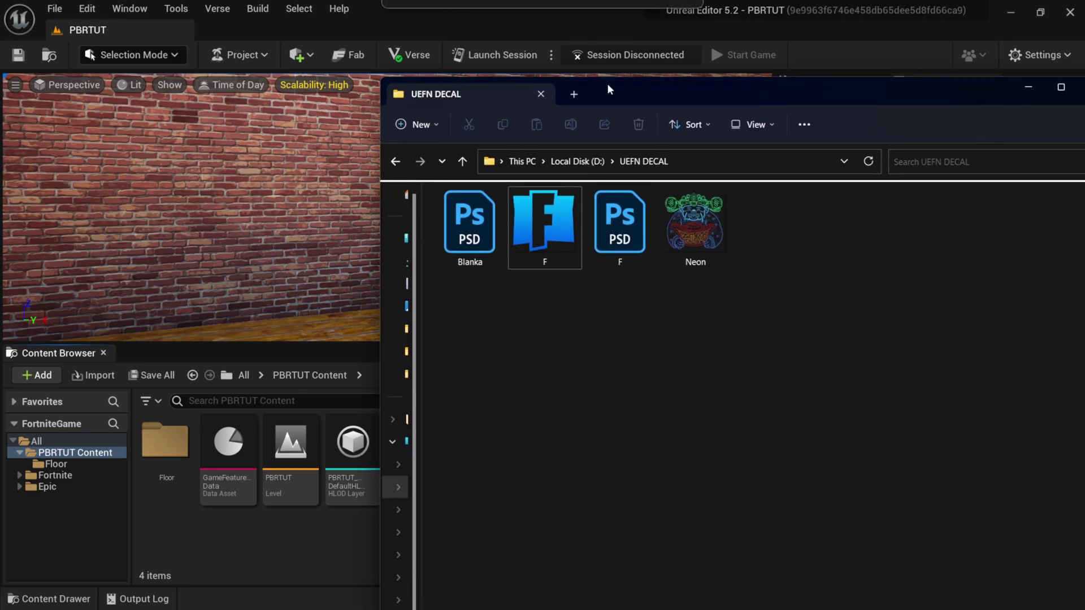
- Preview F.png in Photos, then import it into PBRTUT Content as texture F
double_click(561, 221)
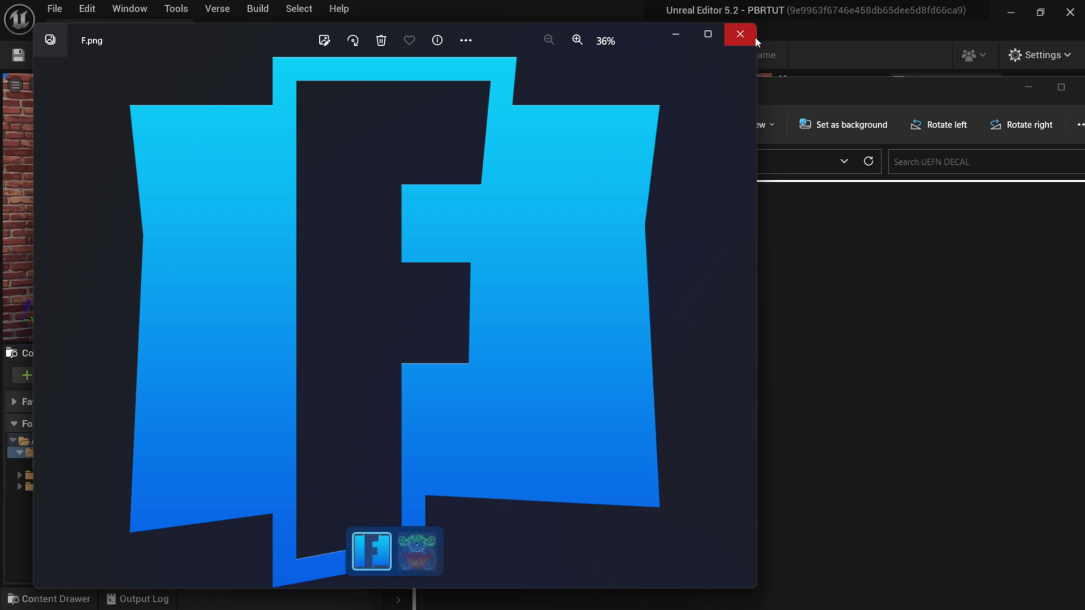
click(741, 35)
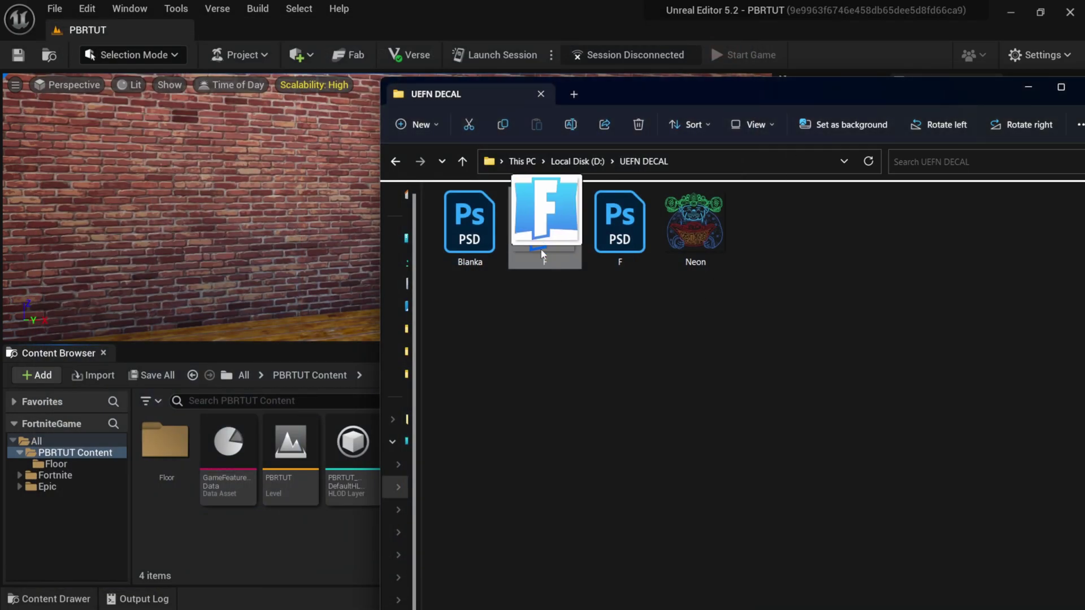
drag(541, 249, 327, 542)
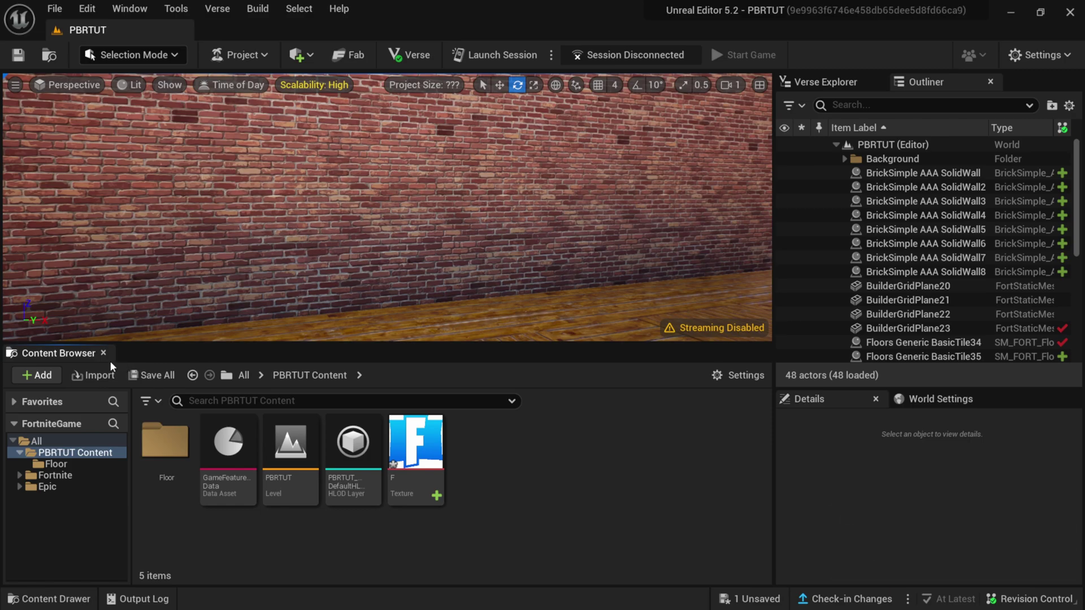
- Create a material named F_Decal in PBRTUT Content and open it in the Material Editor
right_click(473, 452)
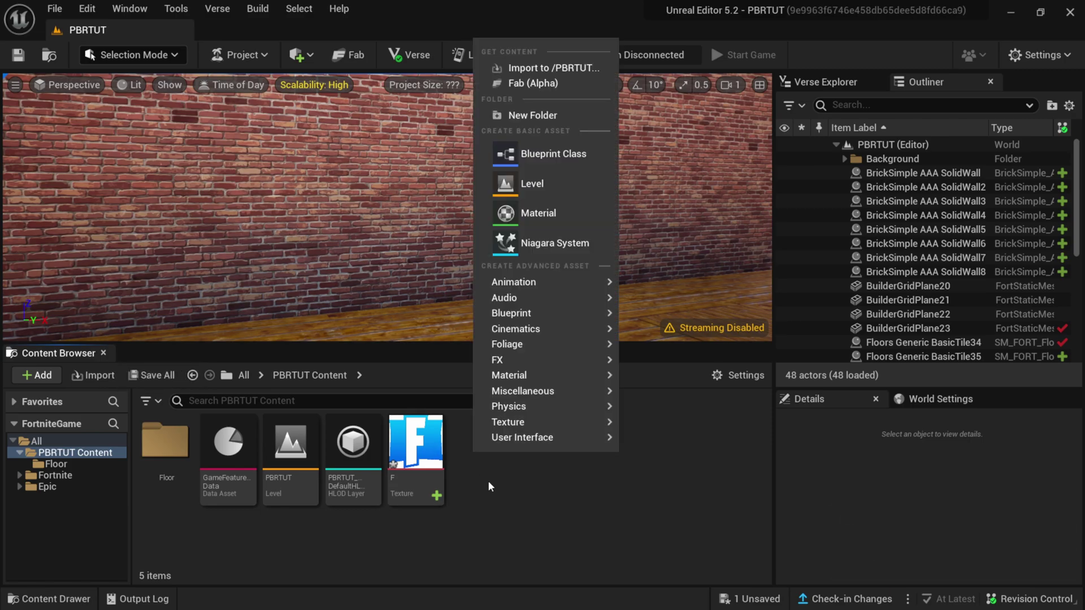
click(544, 213)
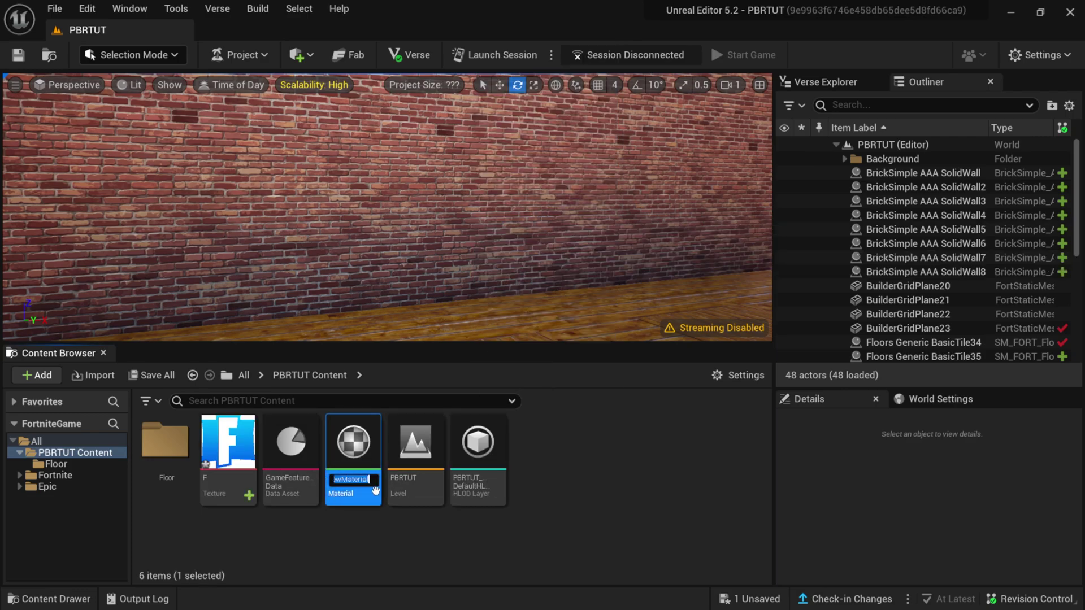
text(F_Decal)
key(Return)
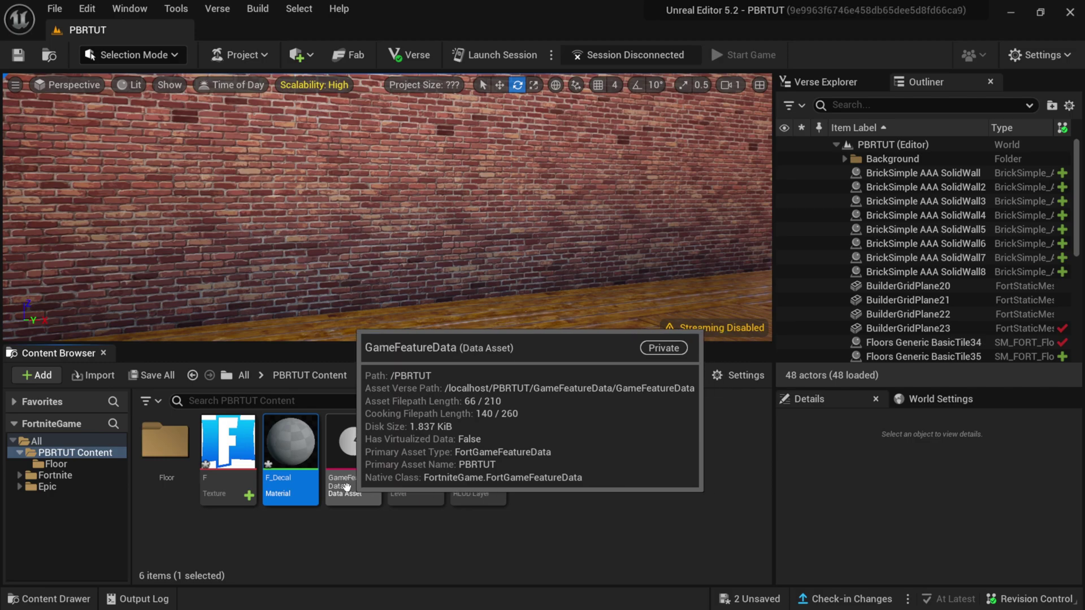
double_click(298, 454)
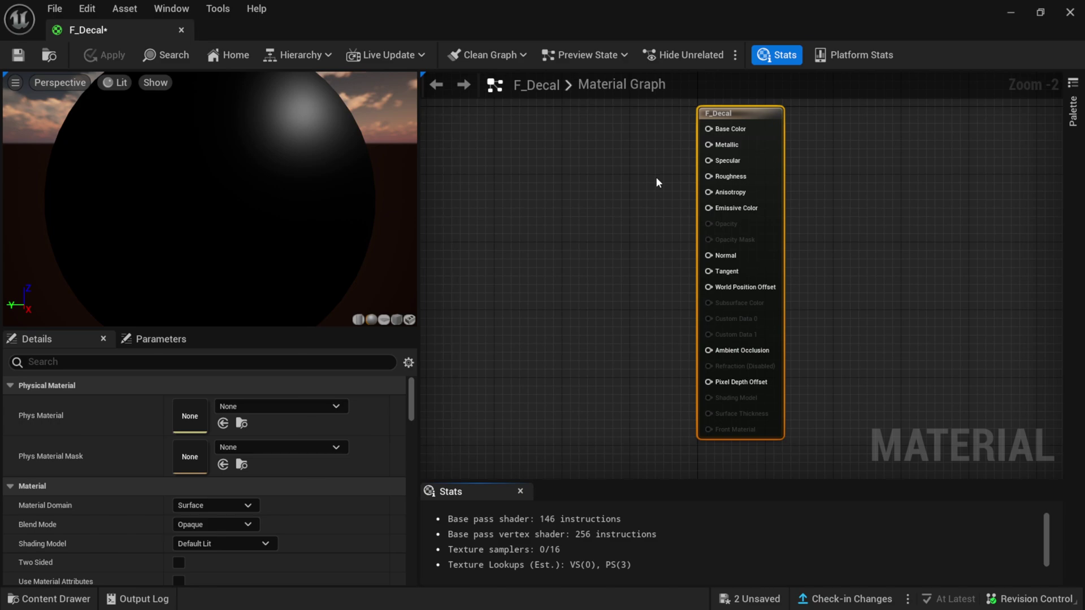
- Add the F texture to the F_Decal graph as a Texture Sample node
click(1040, 14)
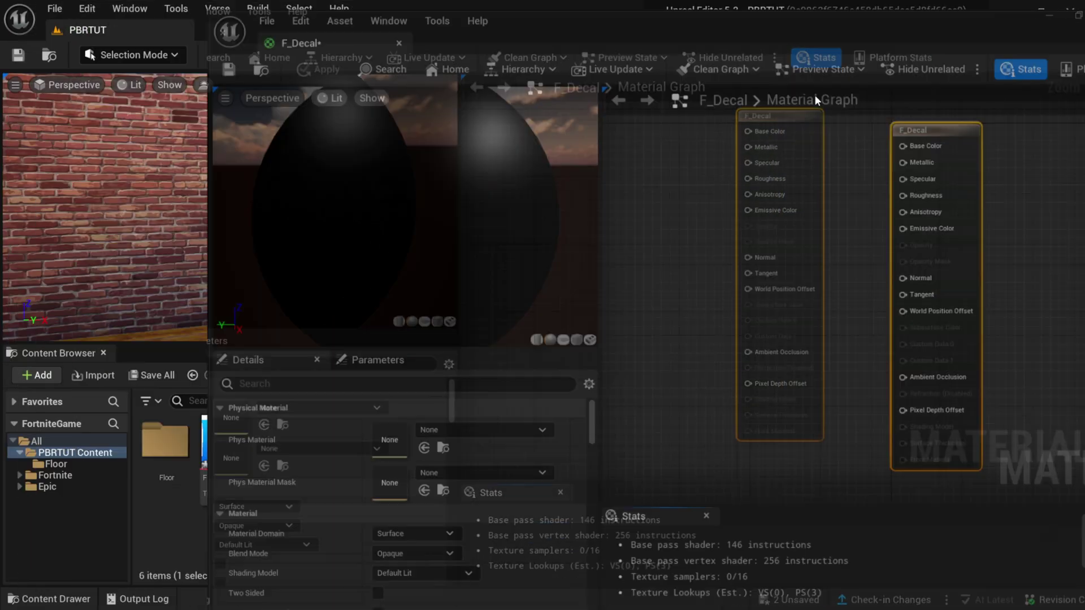
mouse_move(227, 455)
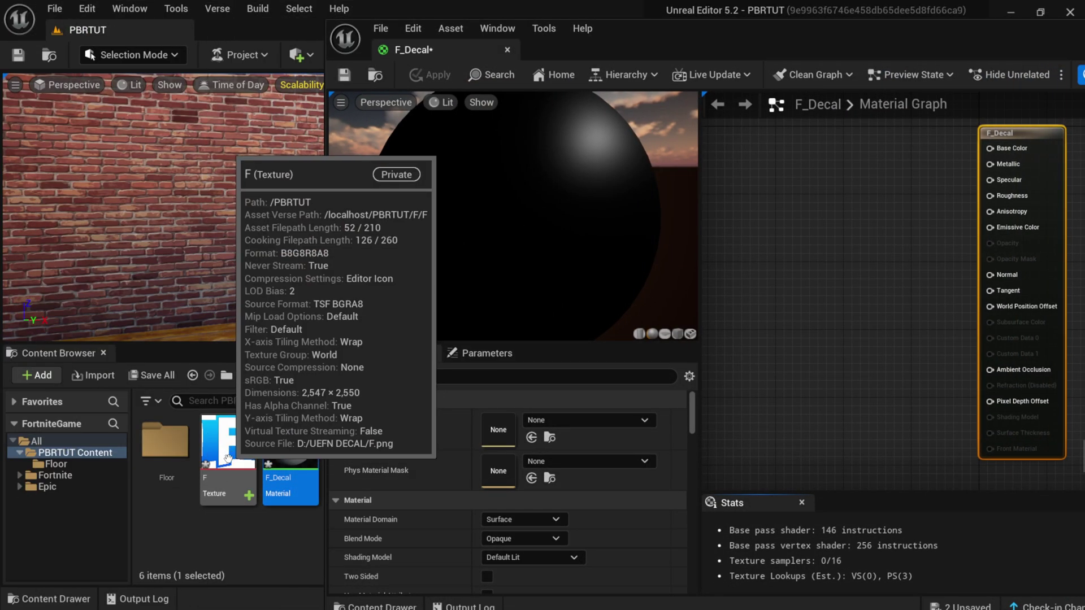
drag(224, 448, 807, 212)
drag(944, 33, 682, 17)
click(989, 22)
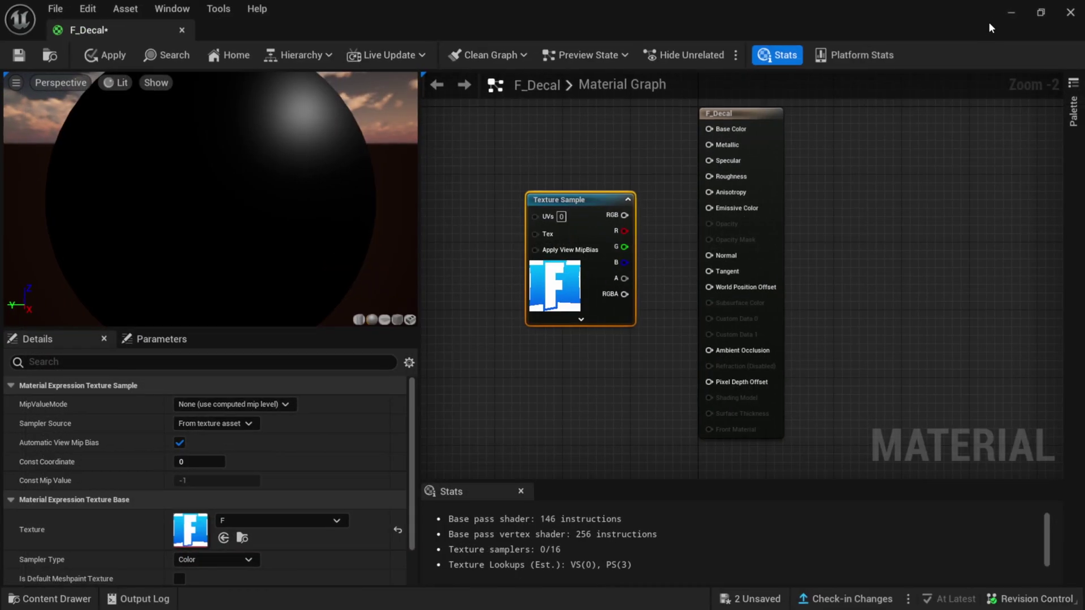
- Wire the texture's RGB into Base Color and preview the material on a Plane
click(759, 112)
drag(759, 112, 784, 138)
drag(584, 199, 595, 156)
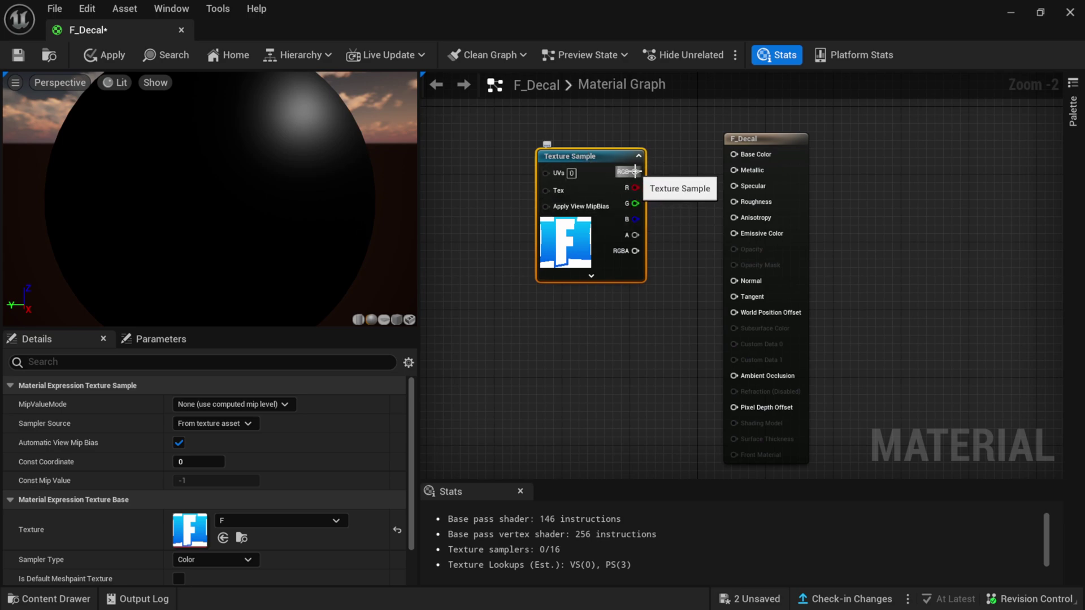
drag(635, 171, 746, 159)
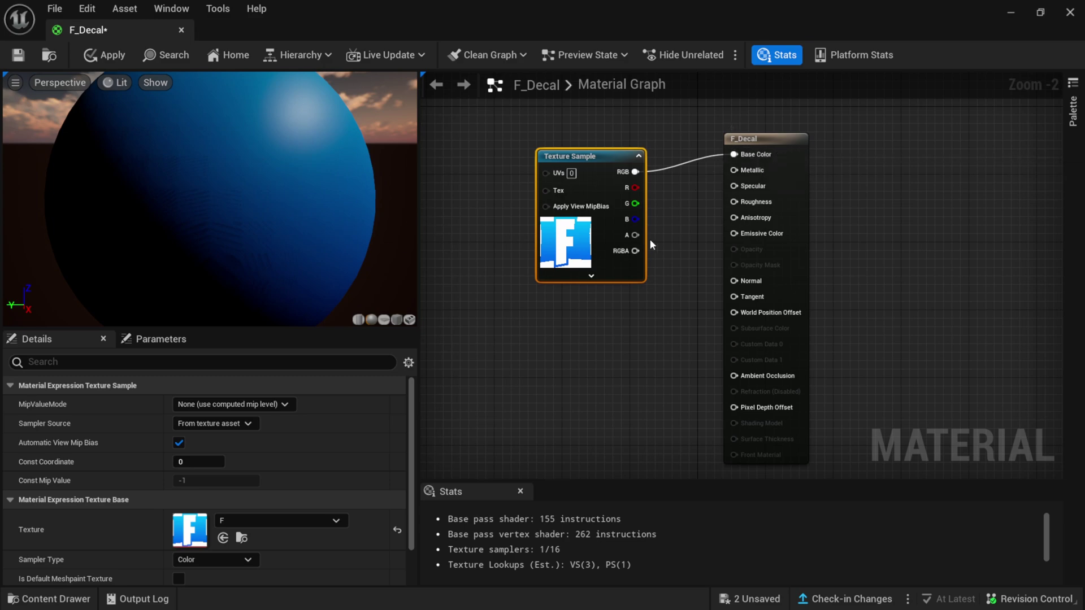
click(384, 320)
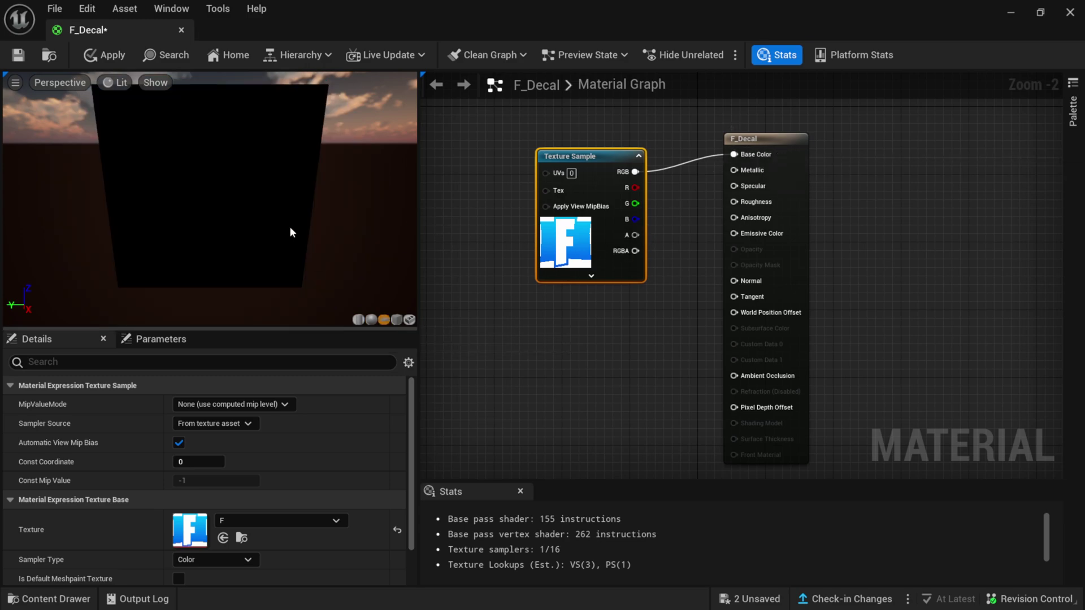
drag(289, 226, 395, 237)
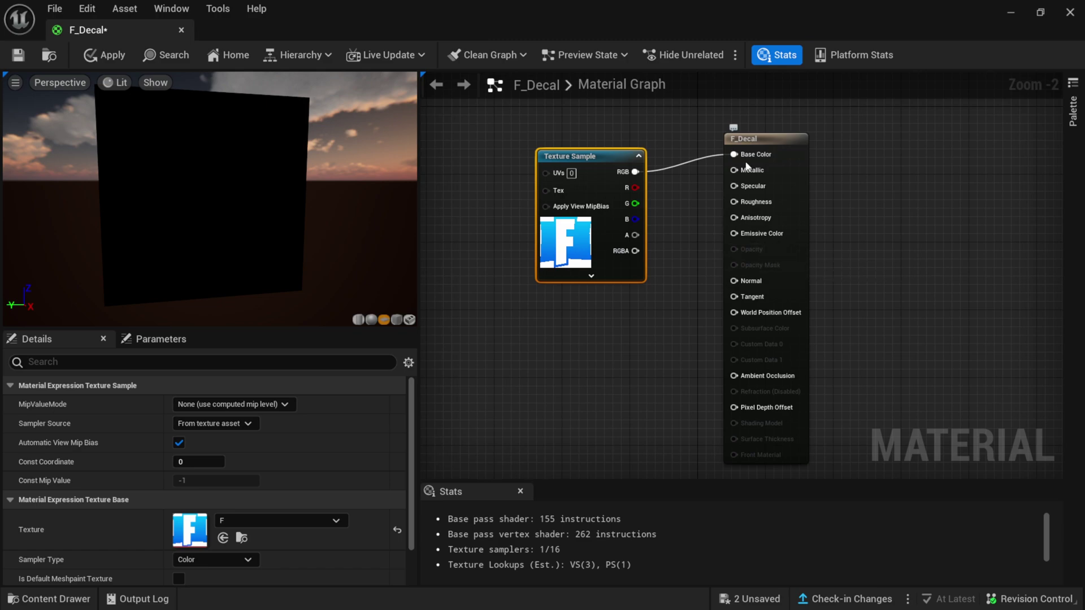
click(768, 139)
drag(768, 139, 775, 133)
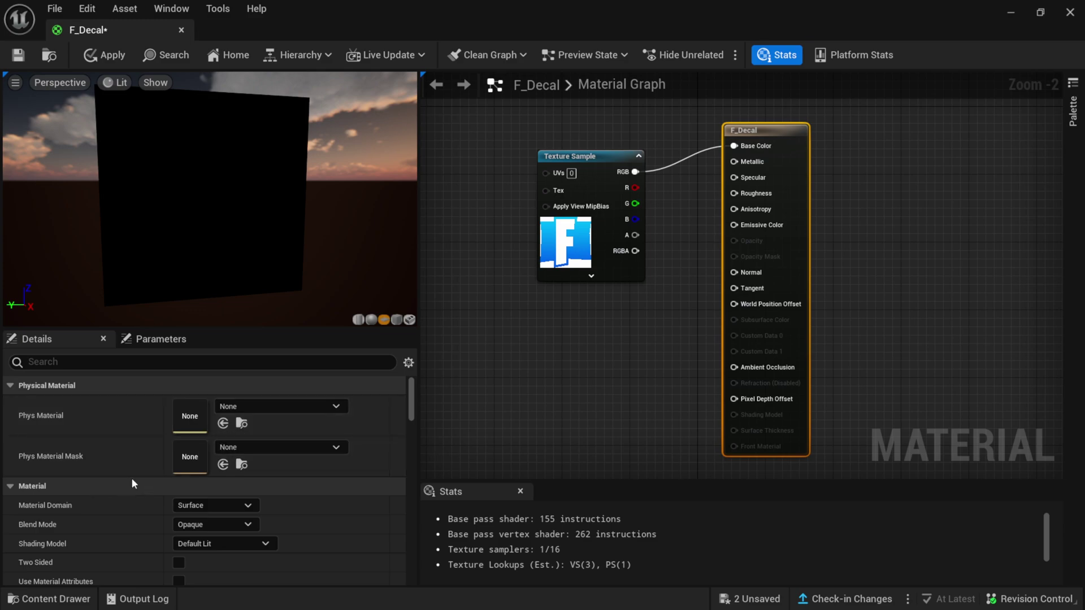
- Set F_Decal's Blend Mode to Translucent and wire the texture's alpha into Opacity
click(207, 524)
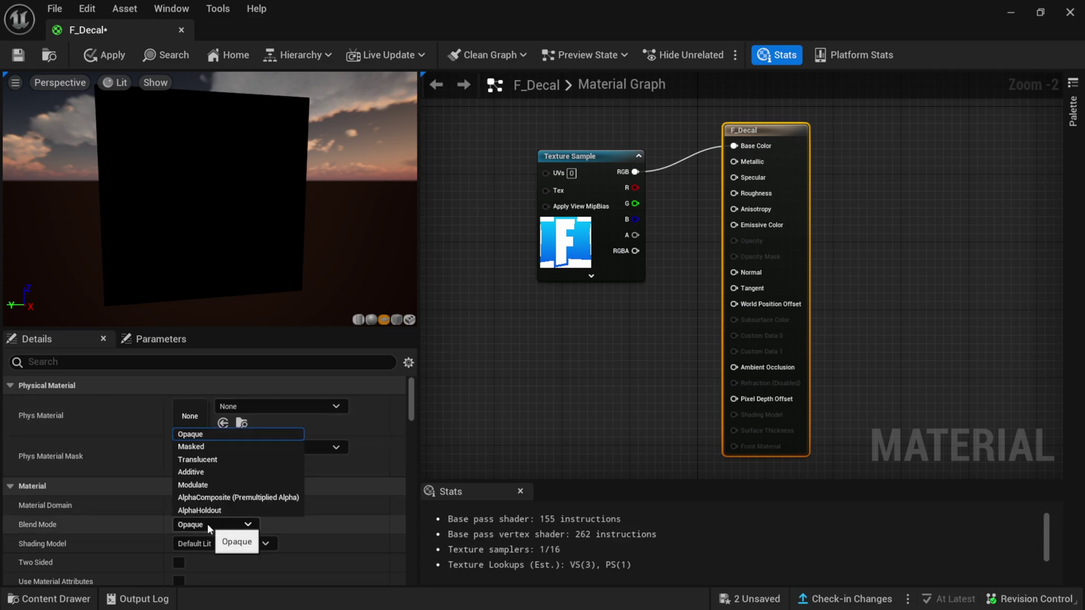
click(221, 460)
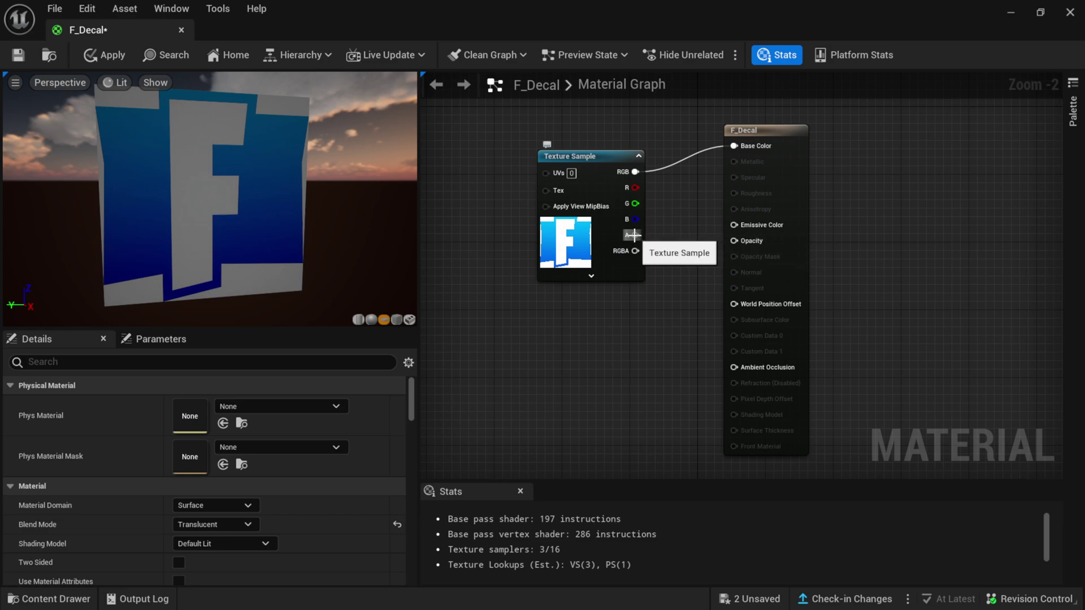
drag(634, 236, 748, 244)
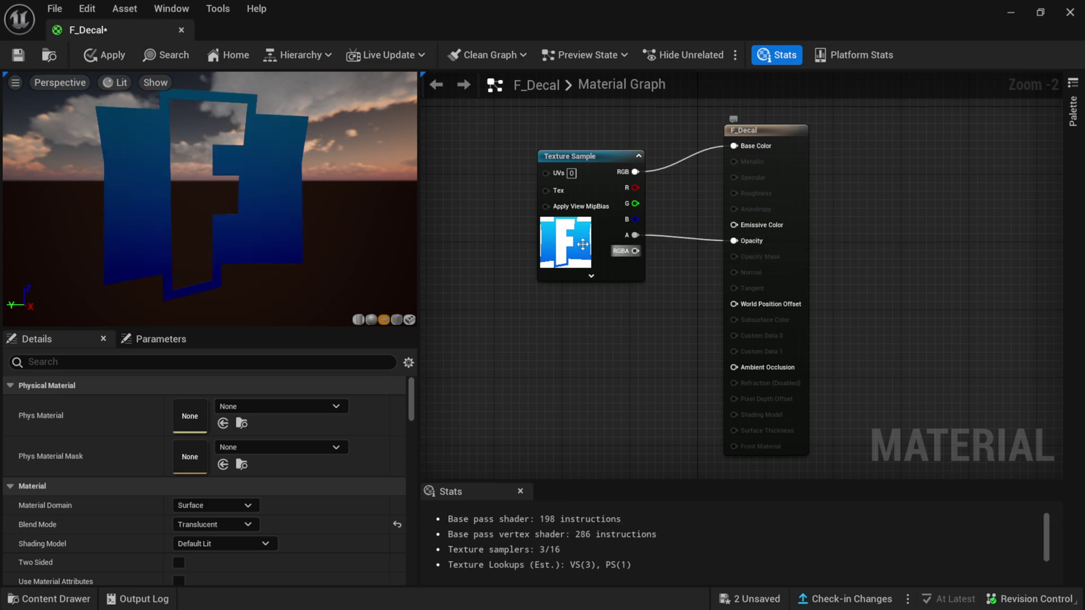
mouse_move(298, 235)
mouse_down()
mouse_move(316, 234)
mouse_move(175, 242)
mouse_move(281, 233)
mouse_up()
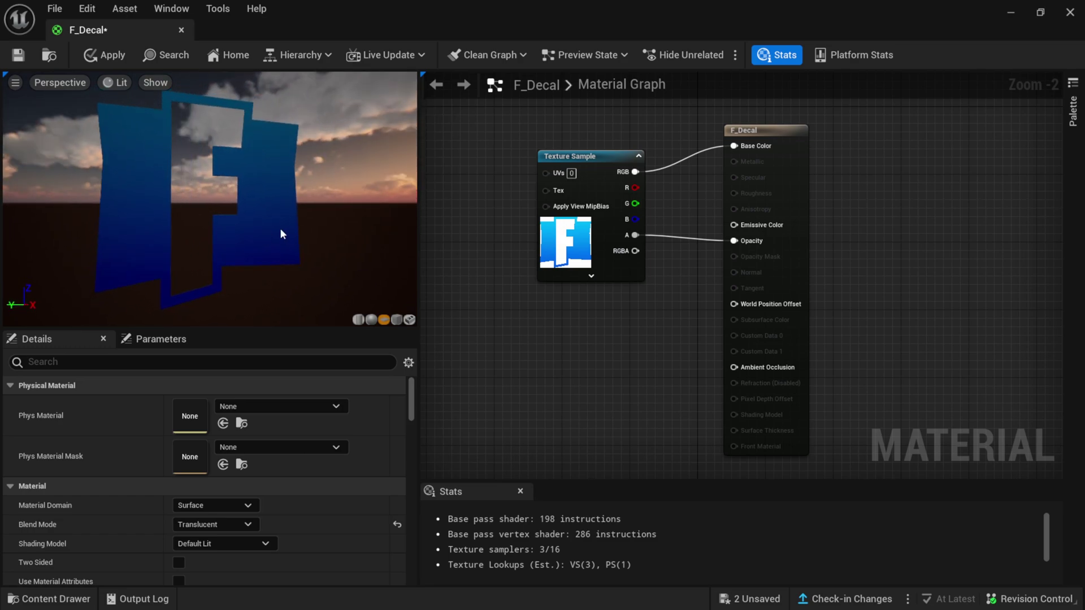
- Tidy the graph nodes and save the F_Decal material
click(600, 160)
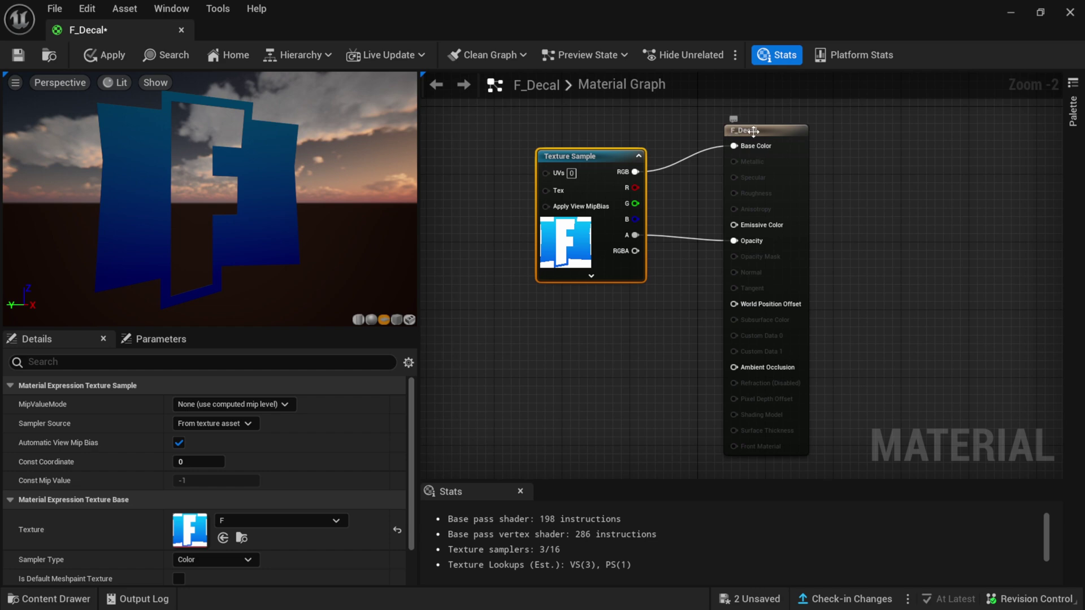
drag(753, 131, 778, 140)
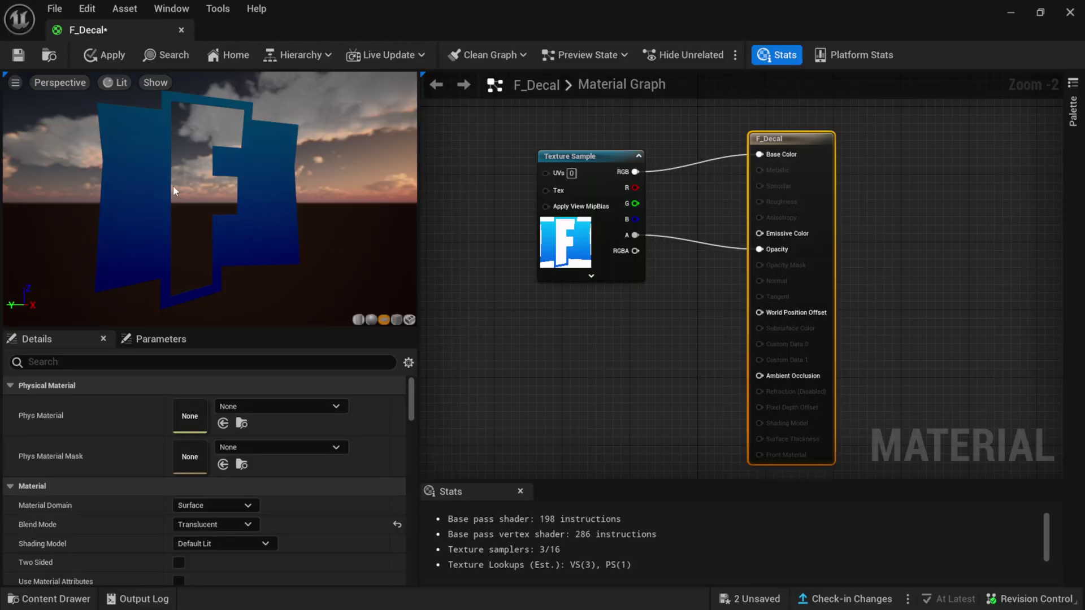
click(15, 54)
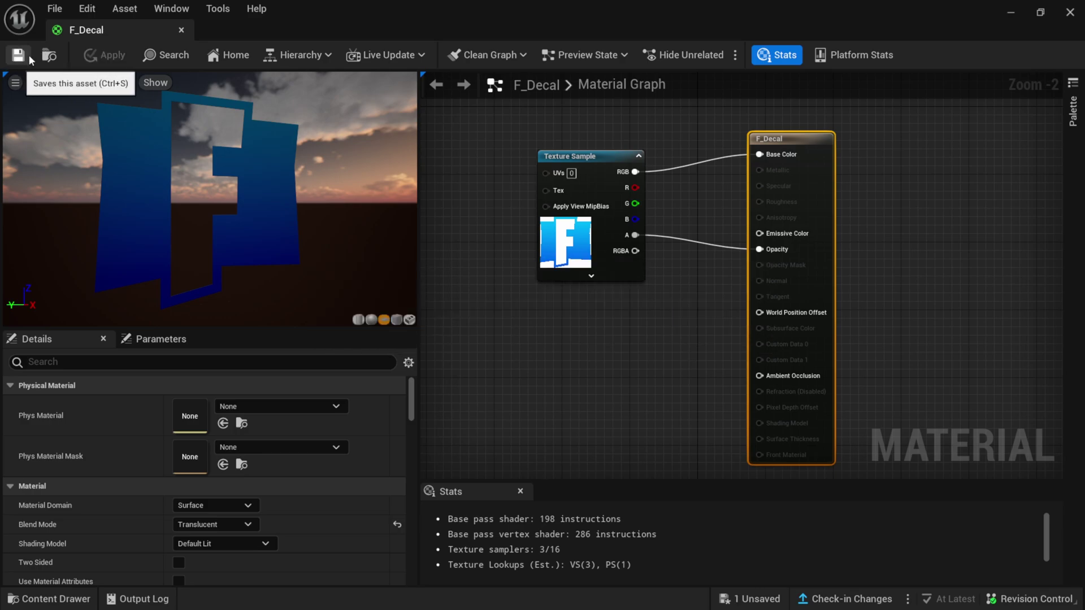
click(1039, 13)
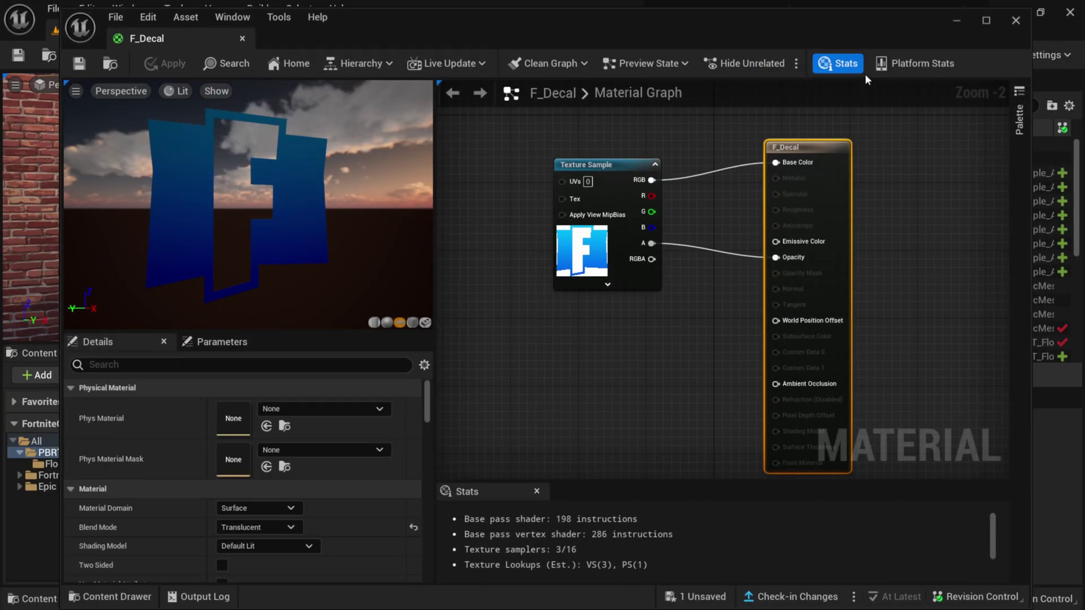
- Save all unsaved content in the project
click(957, 23)
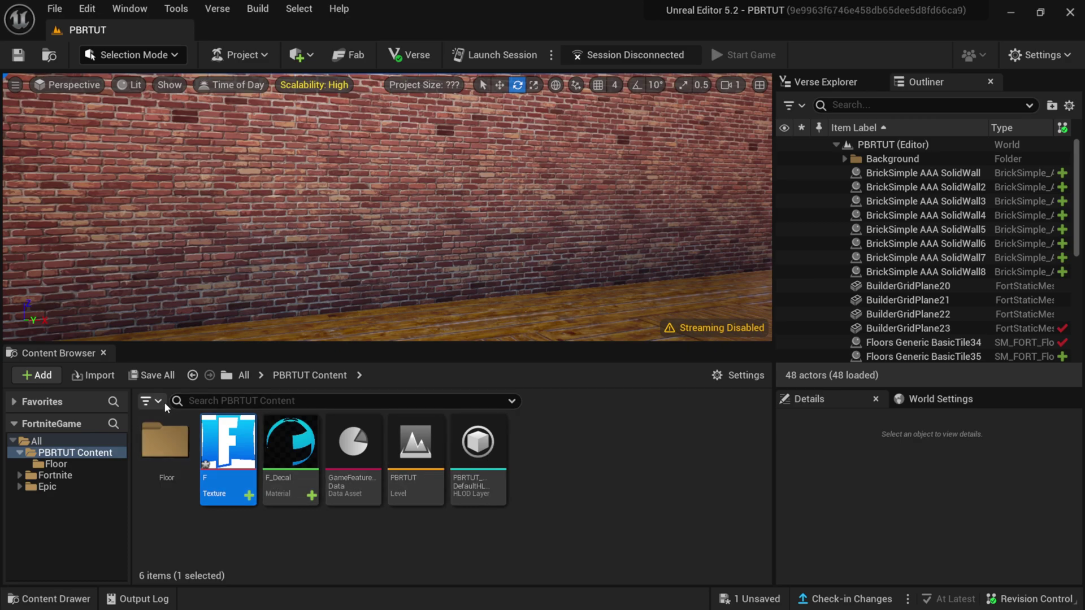
click(152, 375)
click(659, 476)
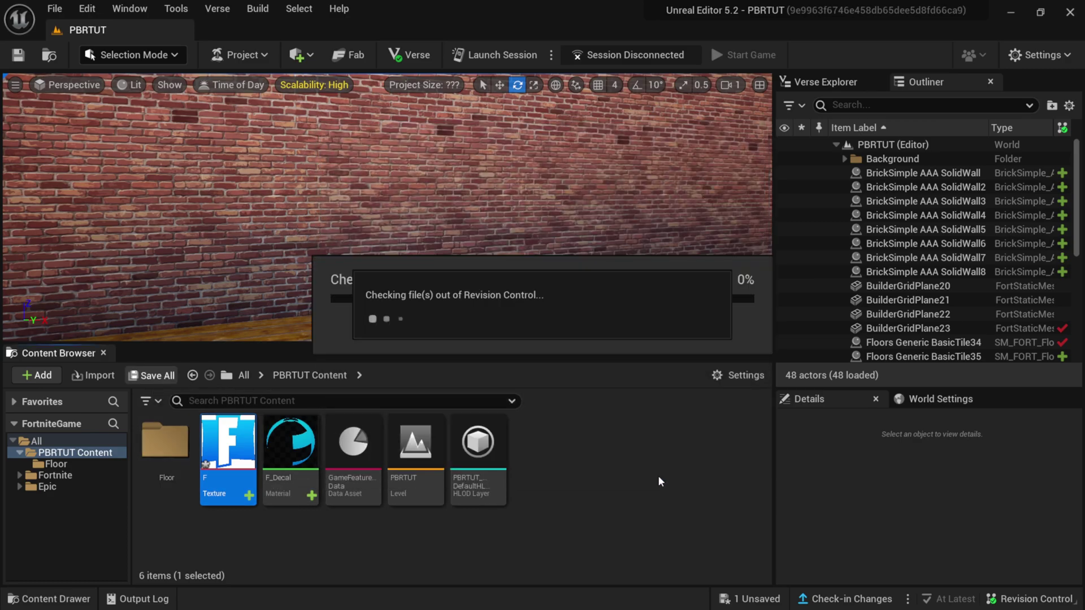
- With F_Decal selected, add a Plane shape to the level from Quick Add
mouse_move(289, 448)
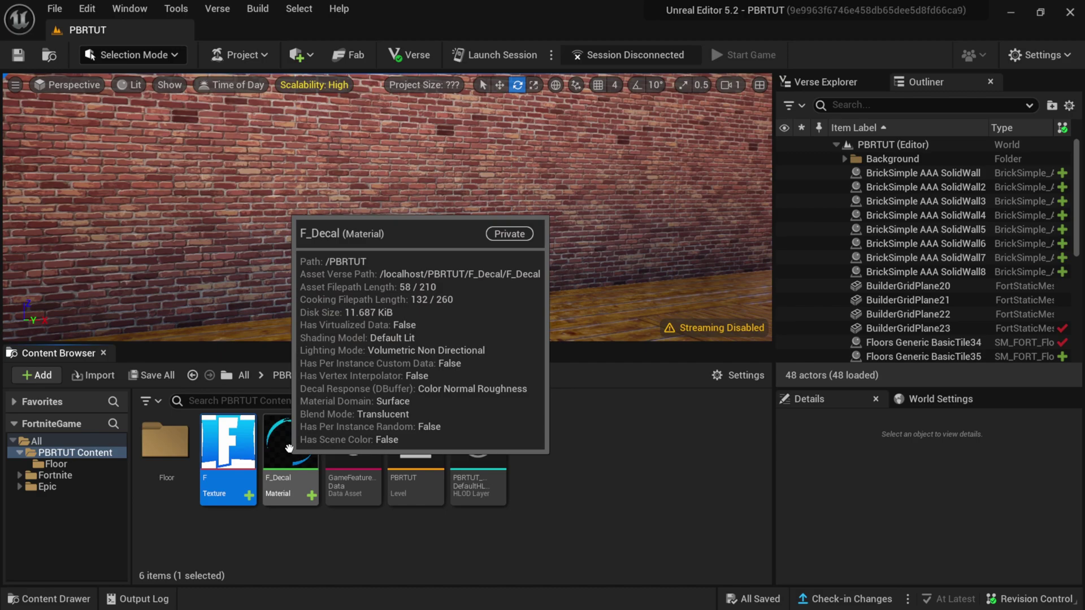
click(291, 449)
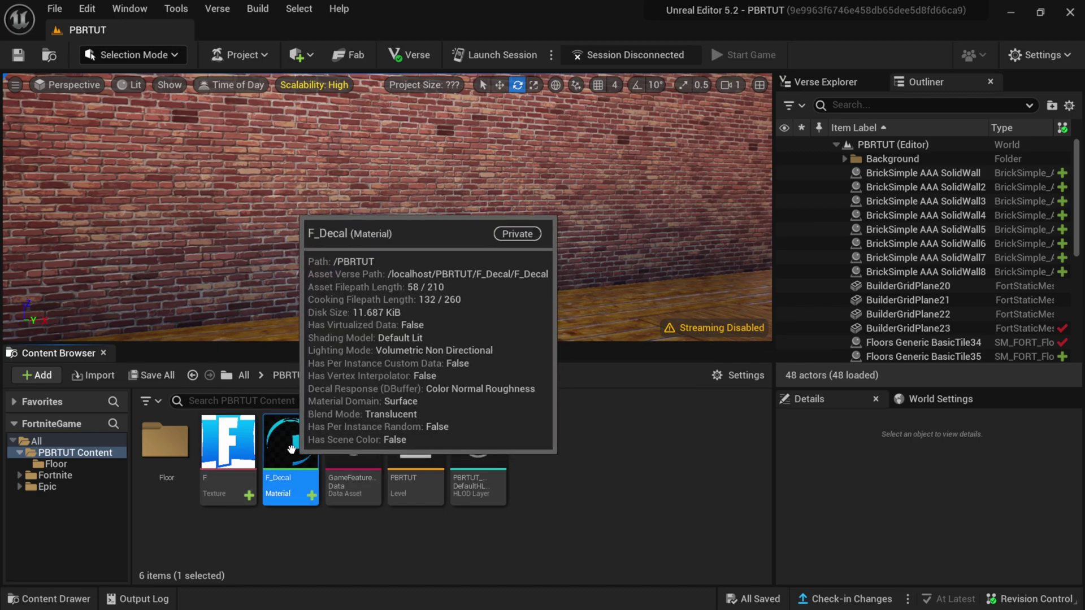
click(296, 58)
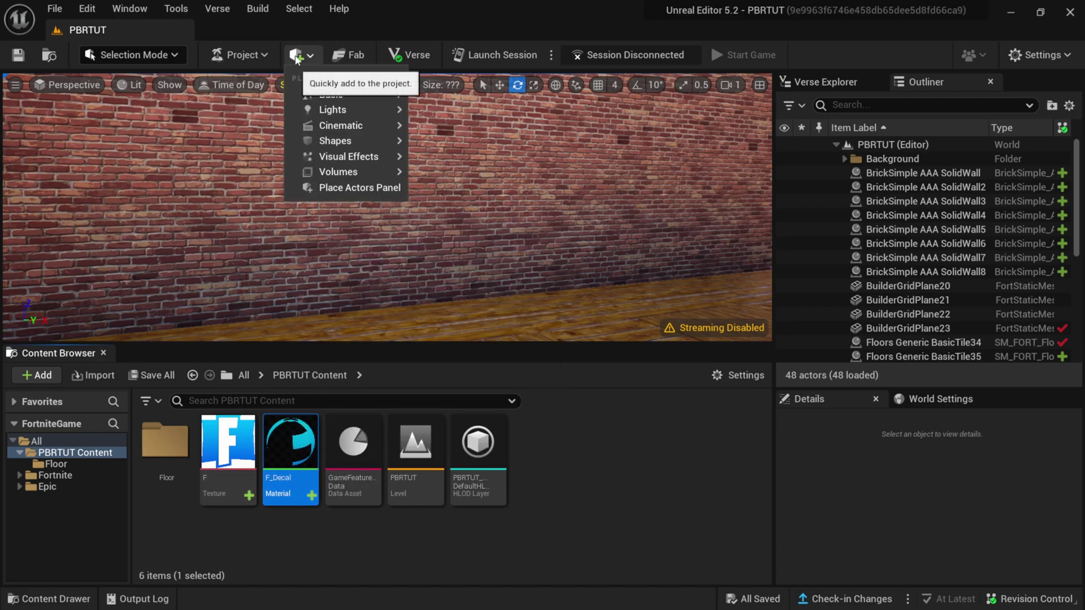
mouse_move(342, 138)
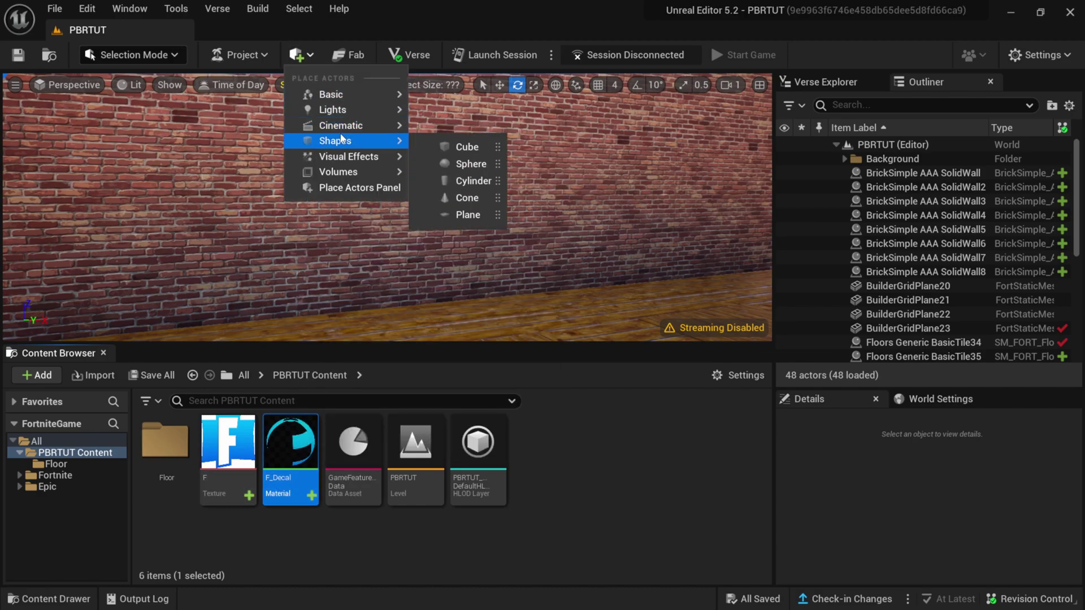
click(469, 214)
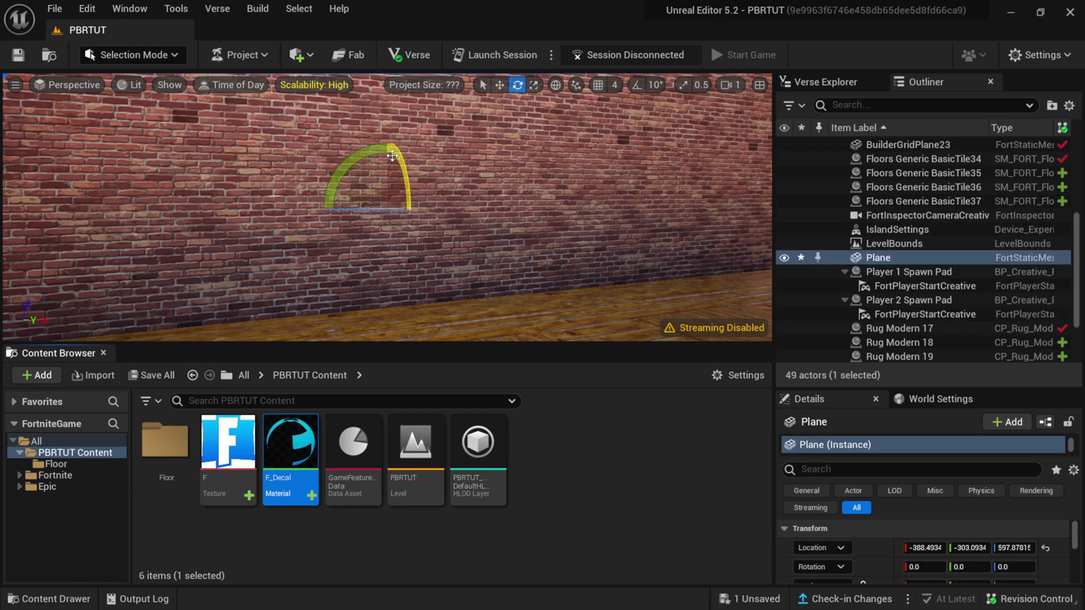
- Stand the plane upright with X rotation 90 and a uniform scale of 3
drag(392, 155, 441, 242)
click(499, 85)
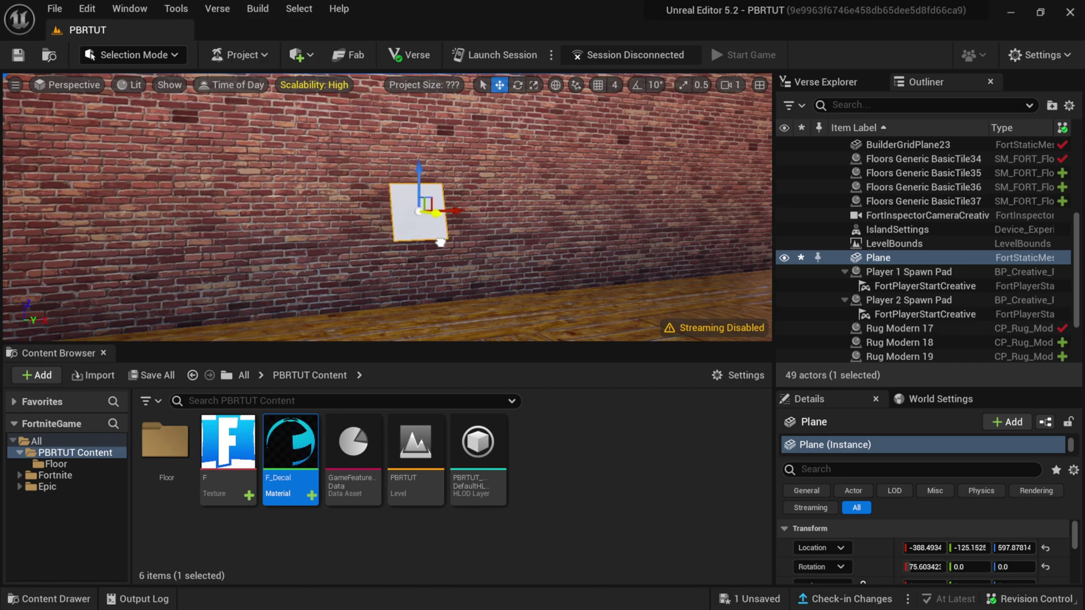
drag(911, 386, 910, 332)
click(916, 521)
text(9)
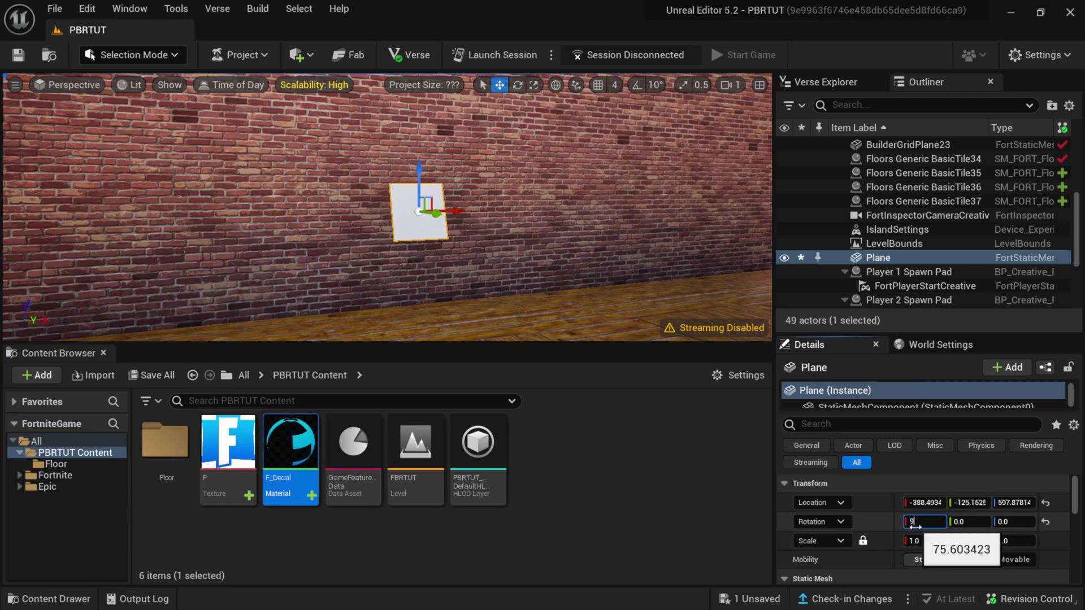
text(0)
key(Return)
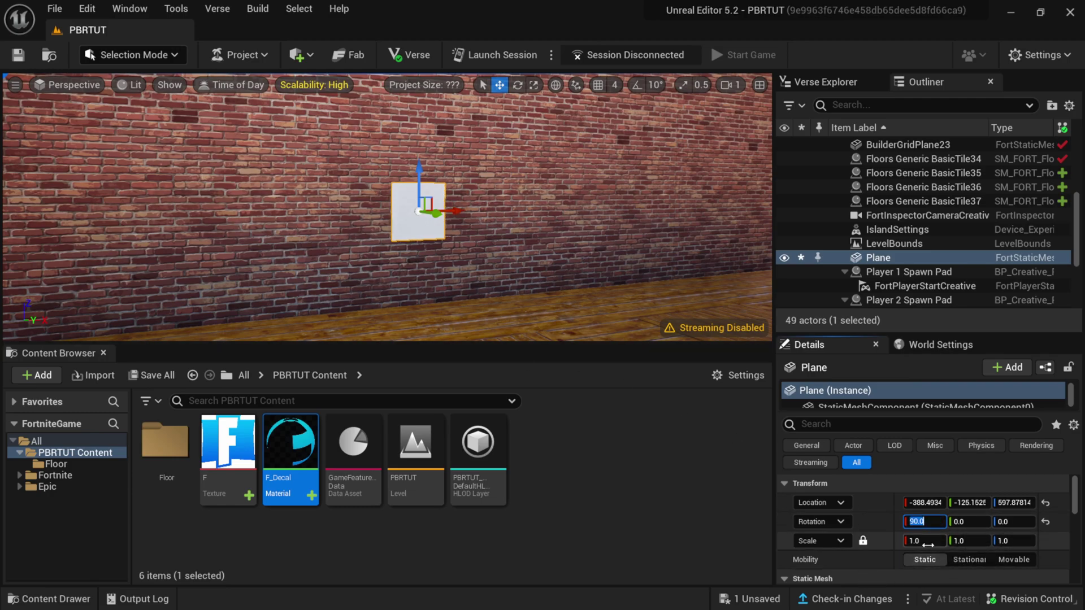
click(928, 541)
text(3)
key(Return)
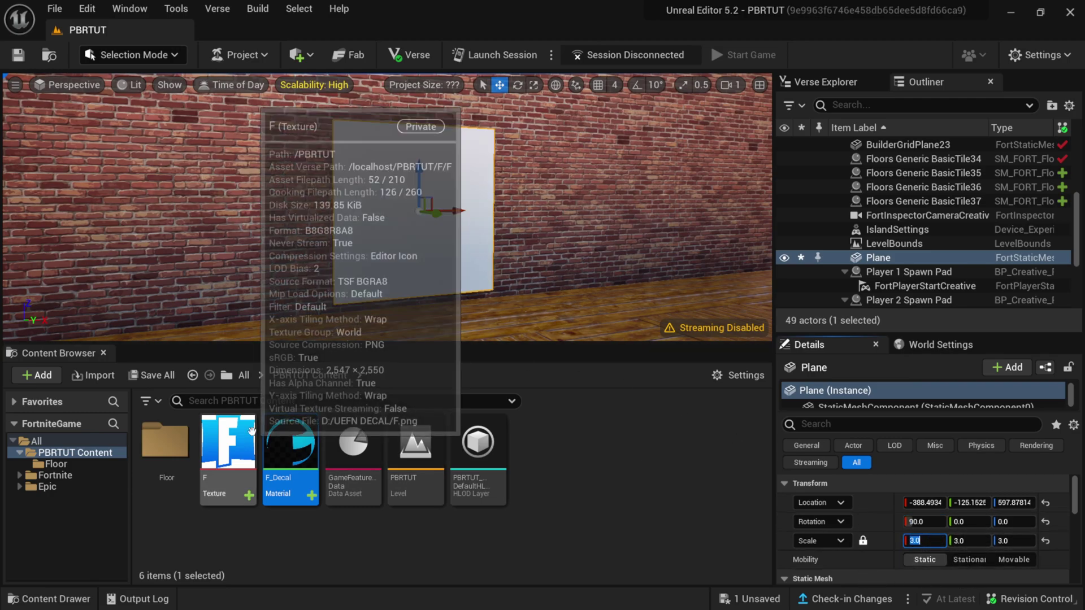
- Apply F_Decal to the plane and slide it along the brick wall
drag(291, 444, 378, 194)
scroll(389, 213, up, 2)
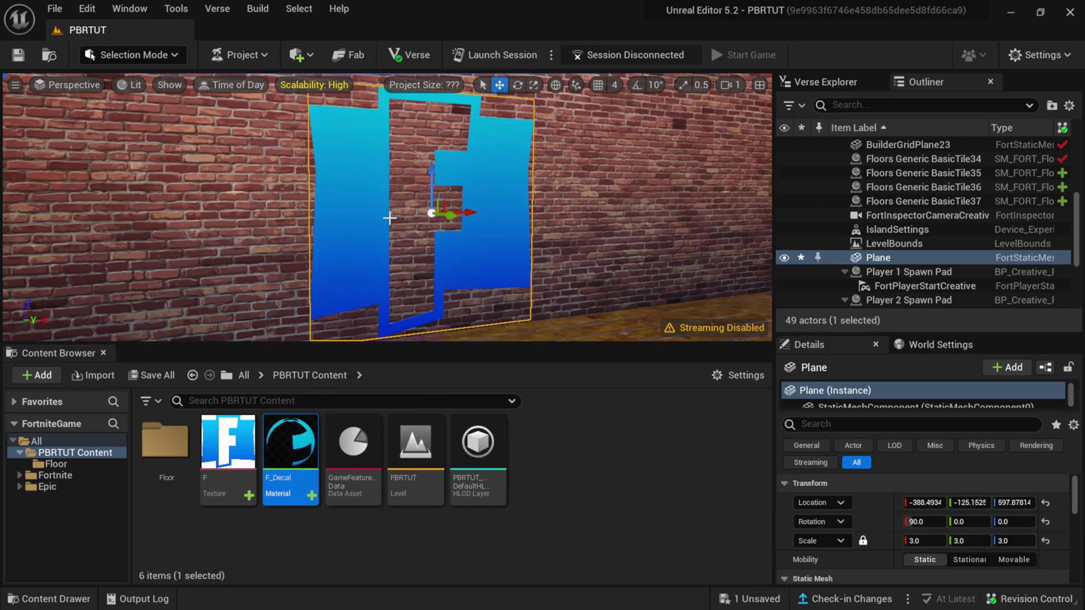
mouse_move(541, 233)
right_down()
mouse_move(531, 233)
mouse_move(541, 234)
right_up()
drag(587, 215, 507, 207)
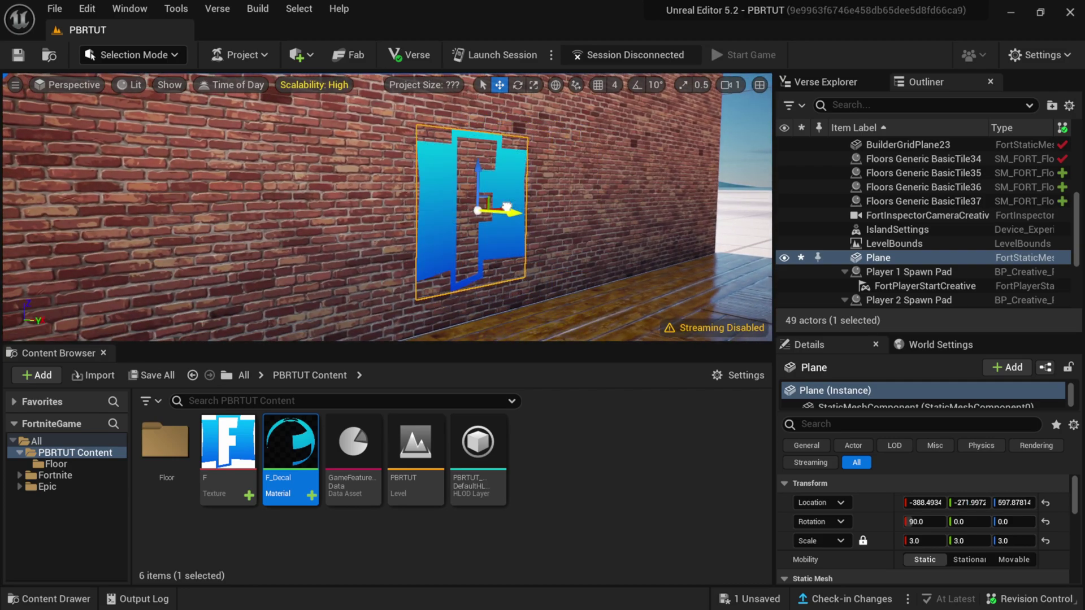
right_drag(513, 260, 468, 230)
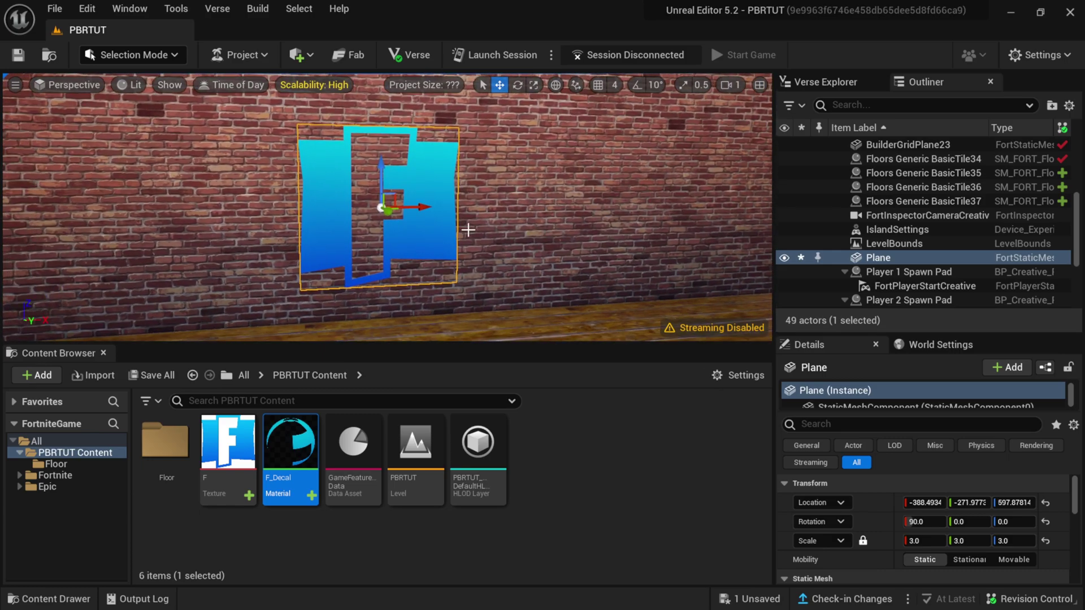
scroll(436, 232, up, 2)
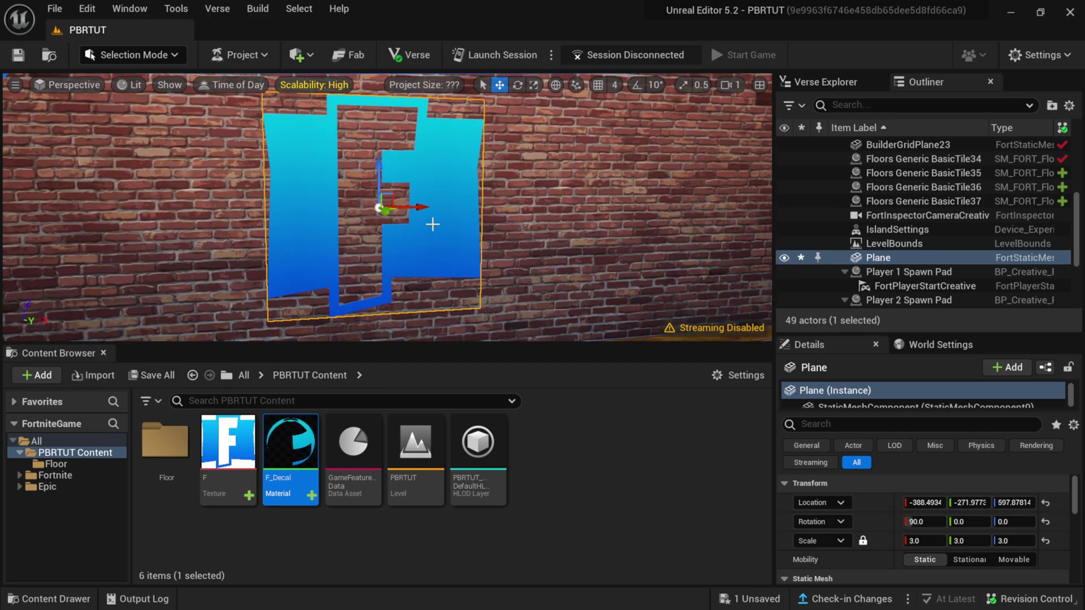
right_drag(452, 228, 413, 224)
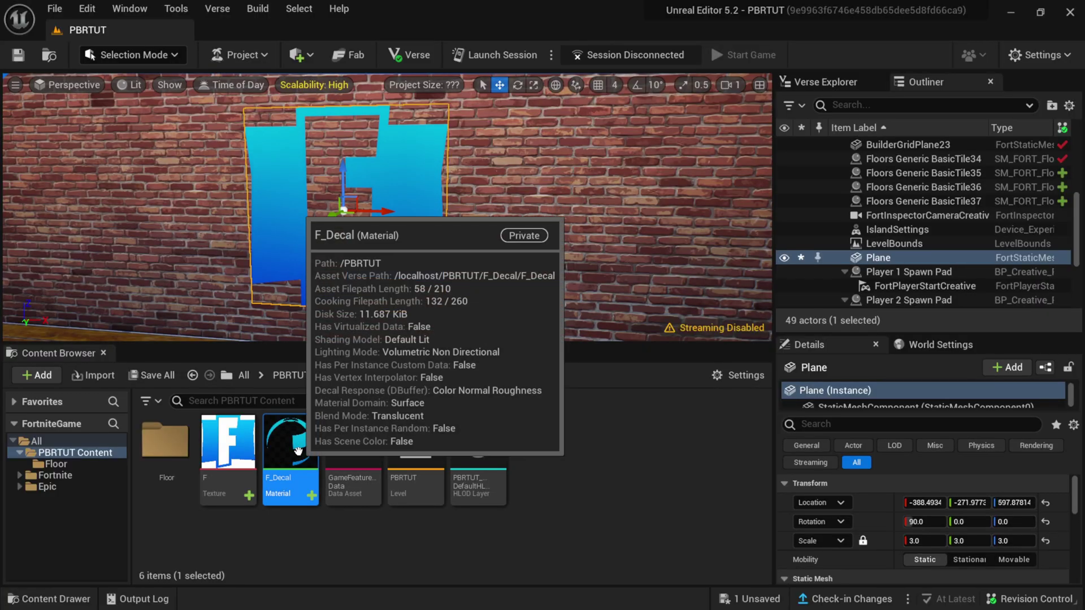
- Change F_Decal's Material Domain to Deferred Decal, save it, and close the Material Editor
double_click(299, 451)
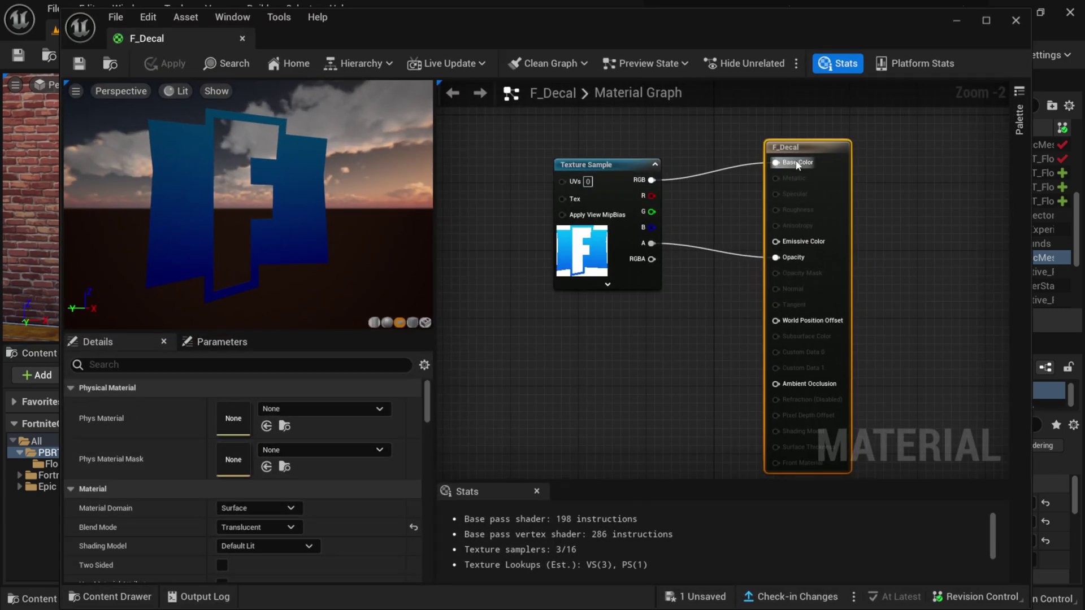
mouse_move(801, 151)
mouse_down()
mouse_move(831, 145)
mouse_move(790, 144)
mouse_up()
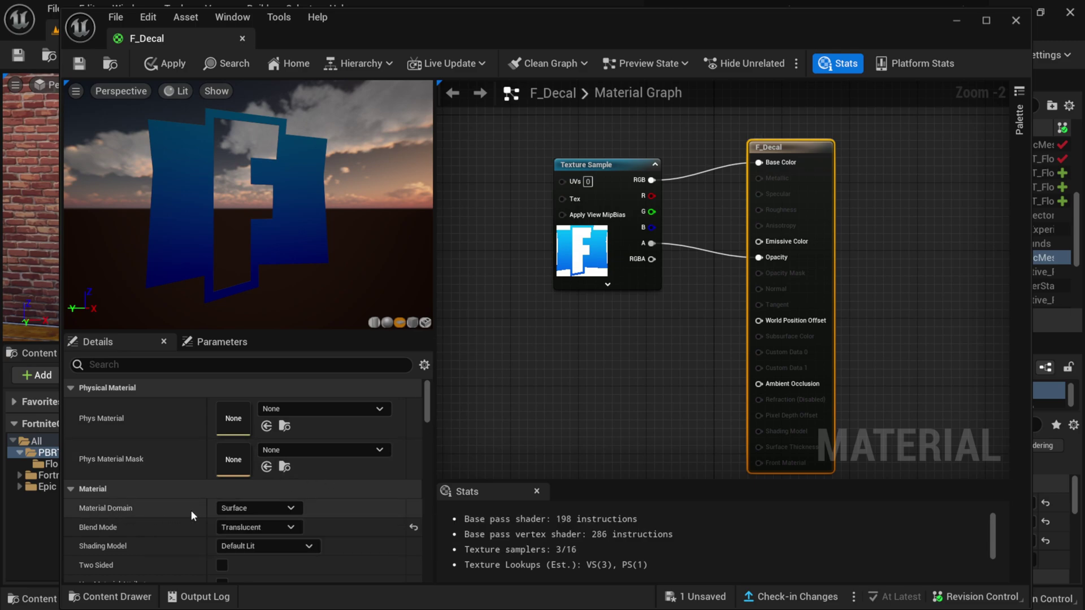
click(240, 510)
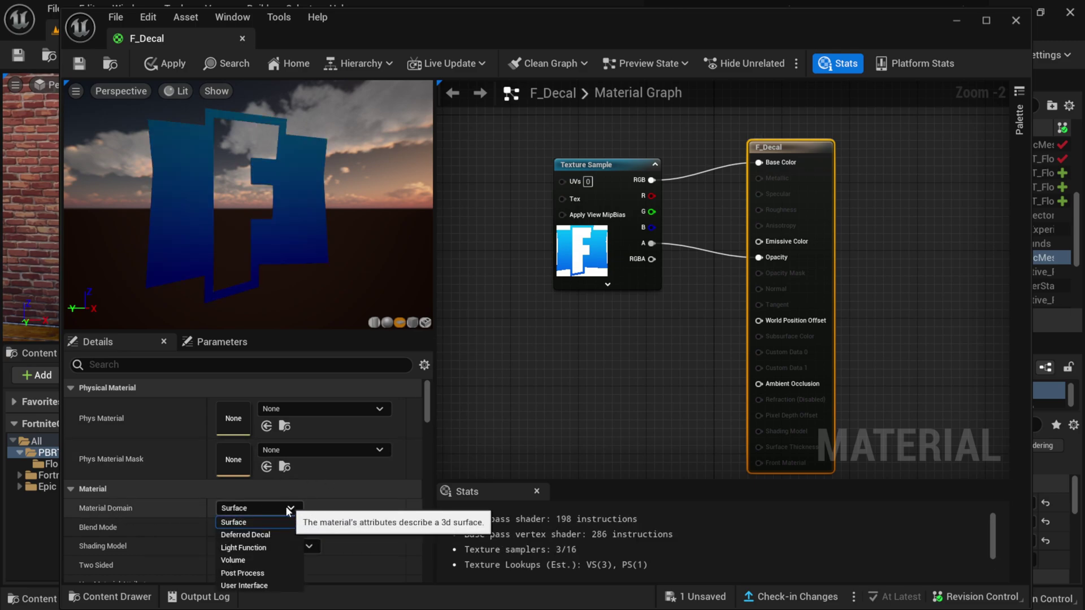
click(241, 535)
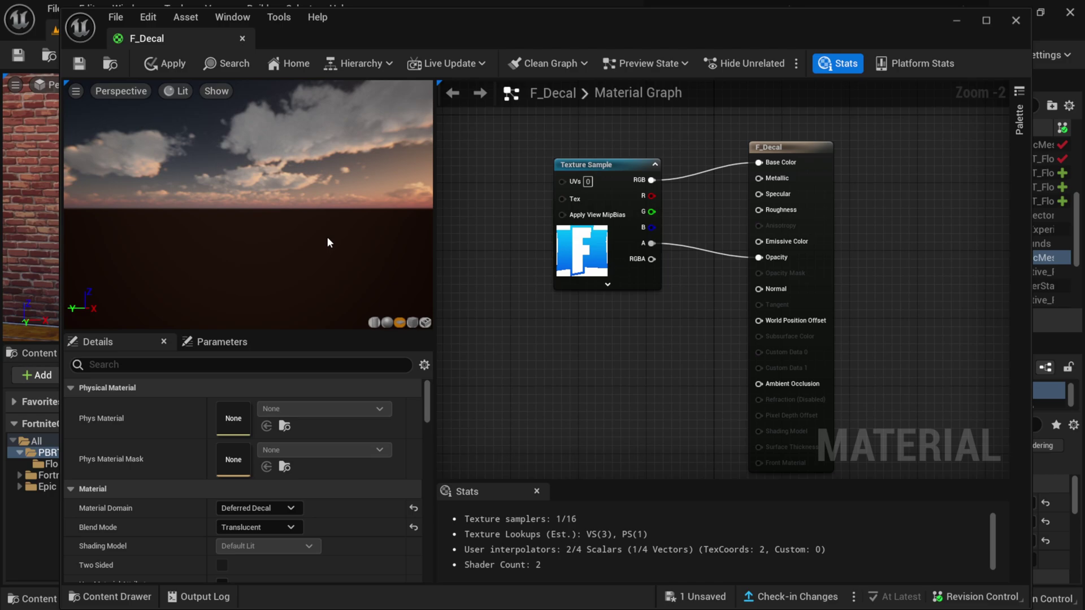
click(80, 65)
click(1005, 26)
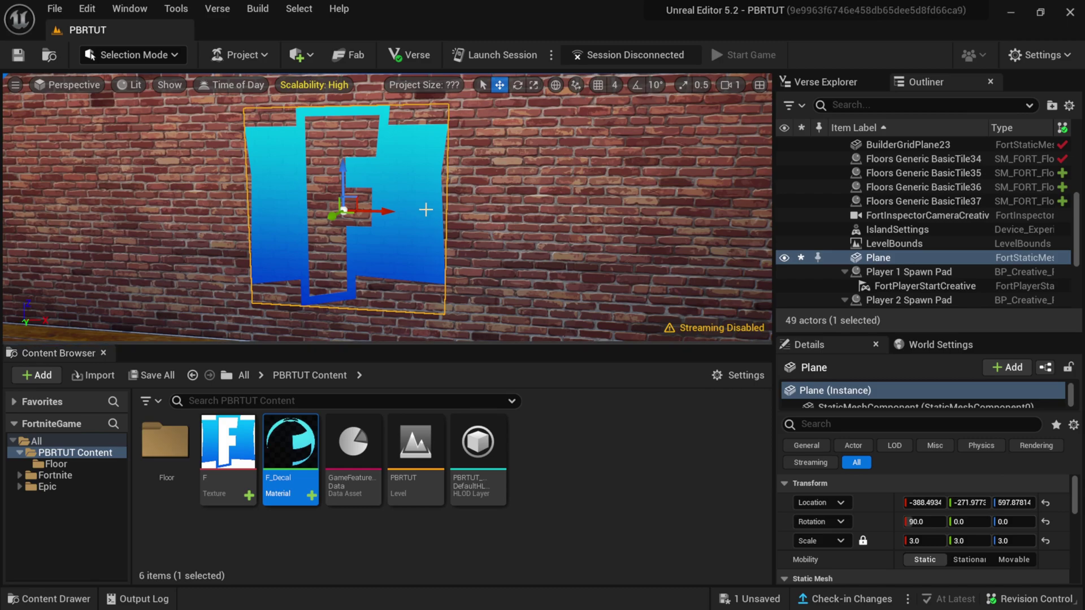
- Delete the test plane and open the Place Actors panel from Quick Add
key(Delete)
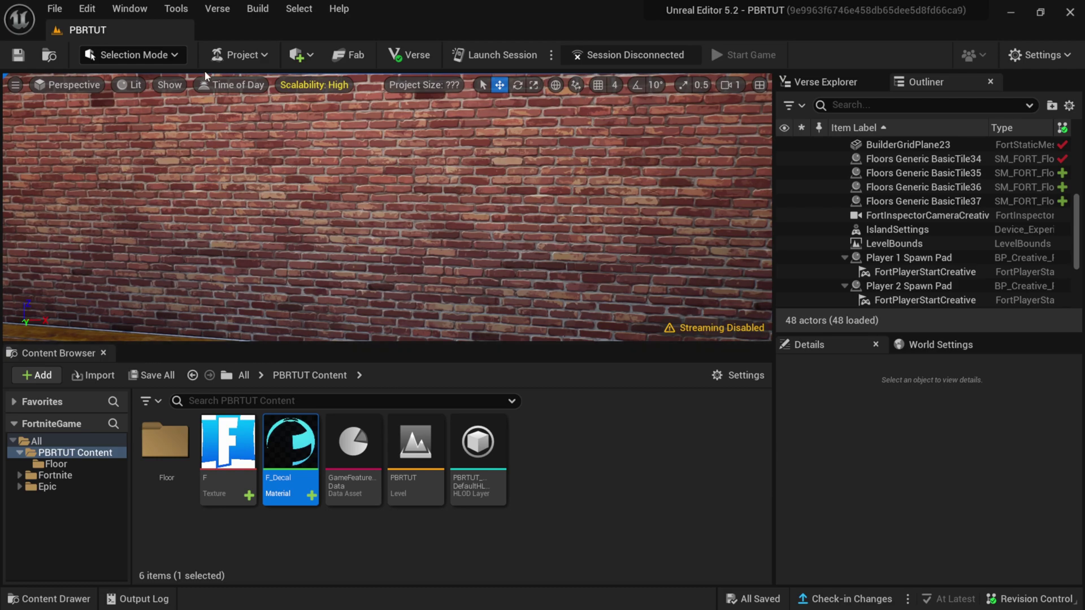
click(301, 60)
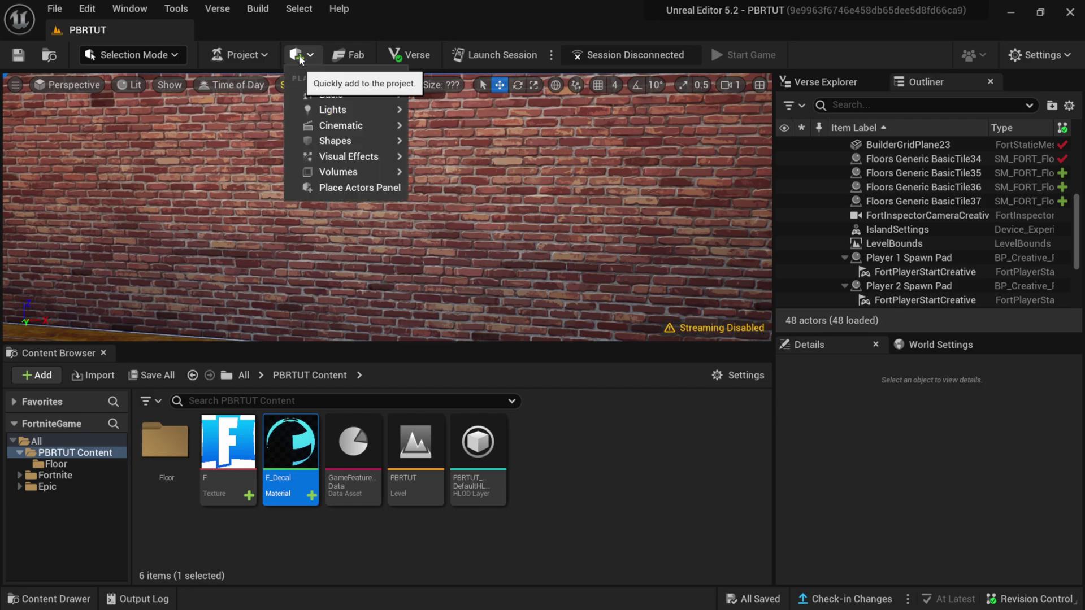
click(342, 190)
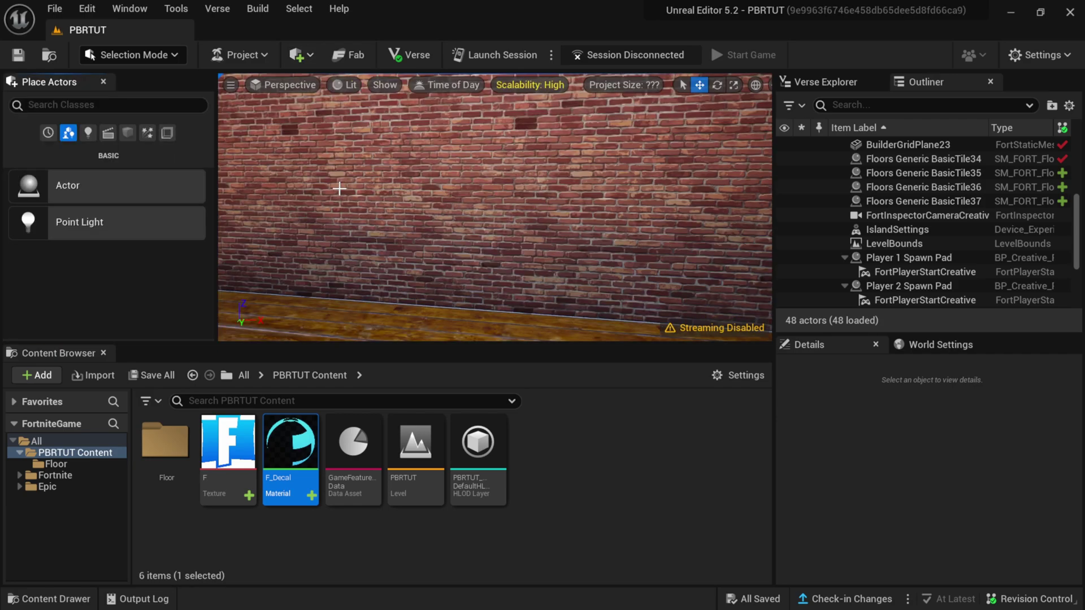
- Search Place Actors for 'decal' and place a Decal Actor in front of the brick wall
click(60, 105)
text(decal)
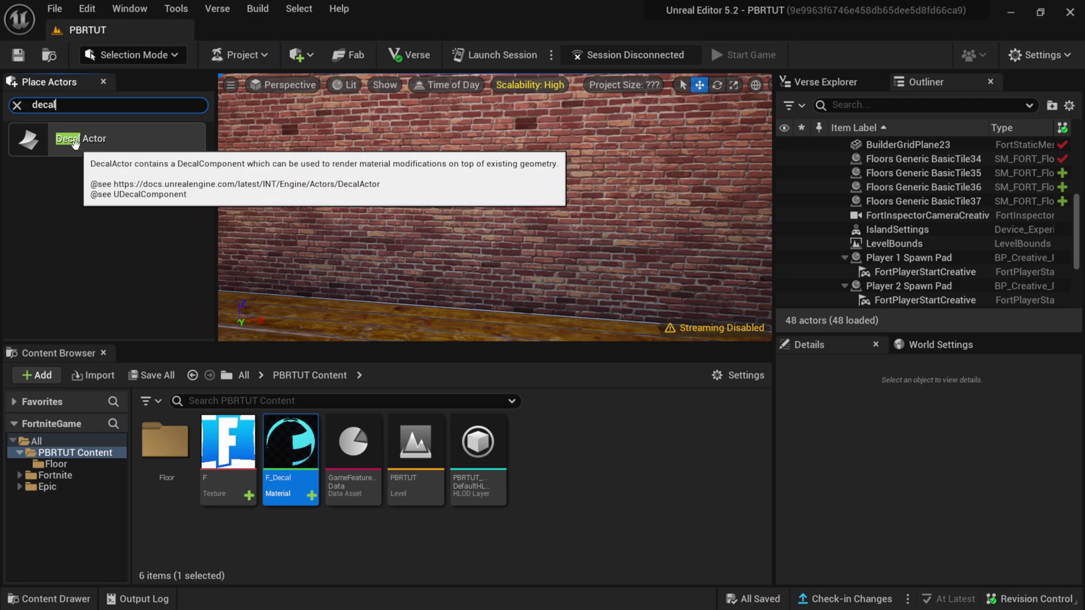
drag(29, 141, 428, 213)
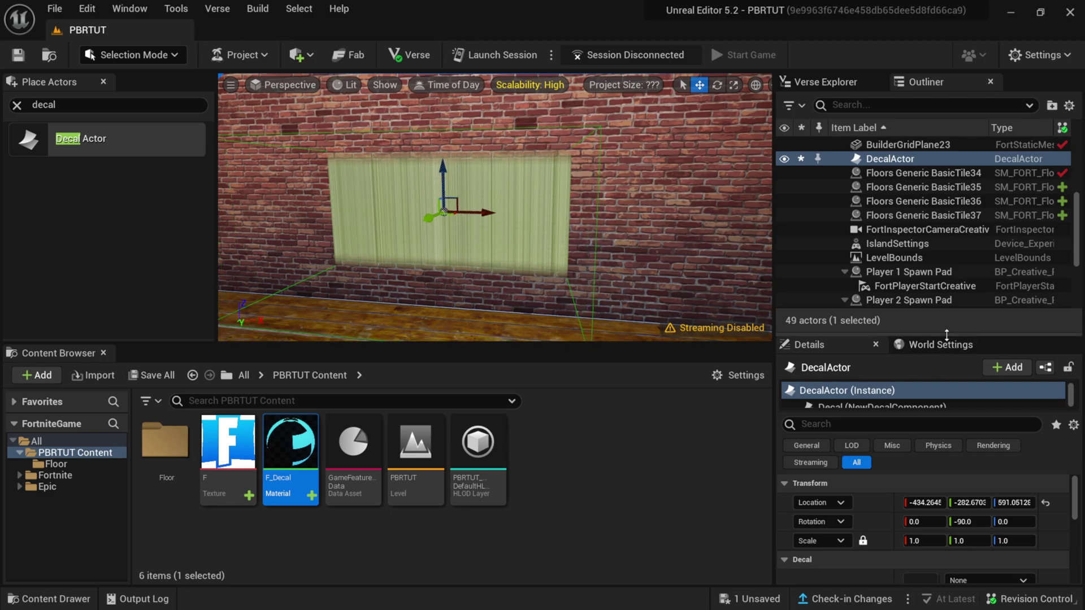
- Assign F_Decal as the Decal Actor's Decal Material
drag(946, 334, 946, 251)
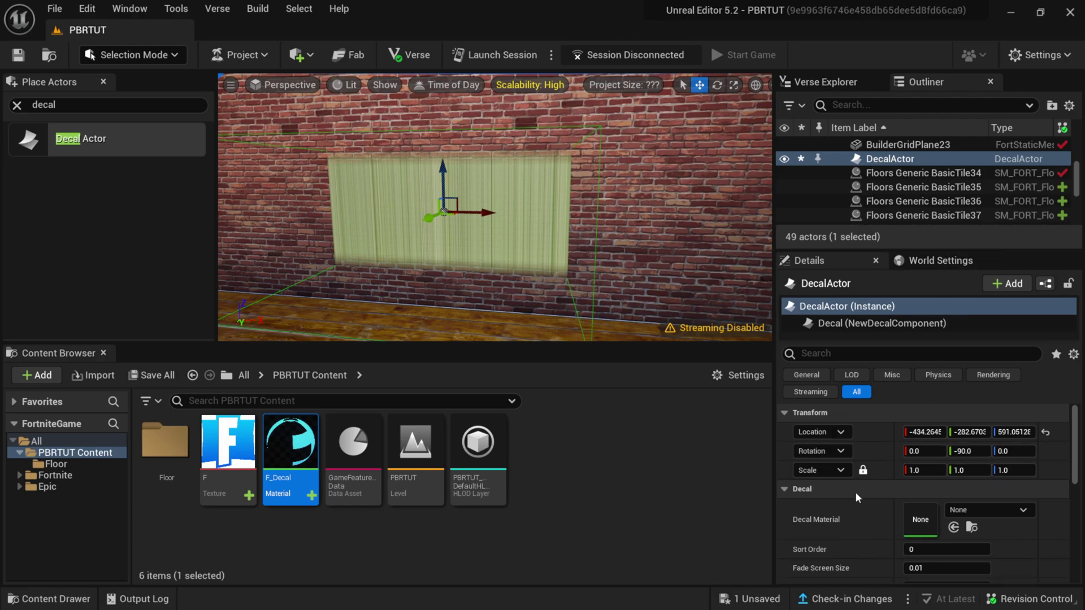
scroll(835, 521, down, 1)
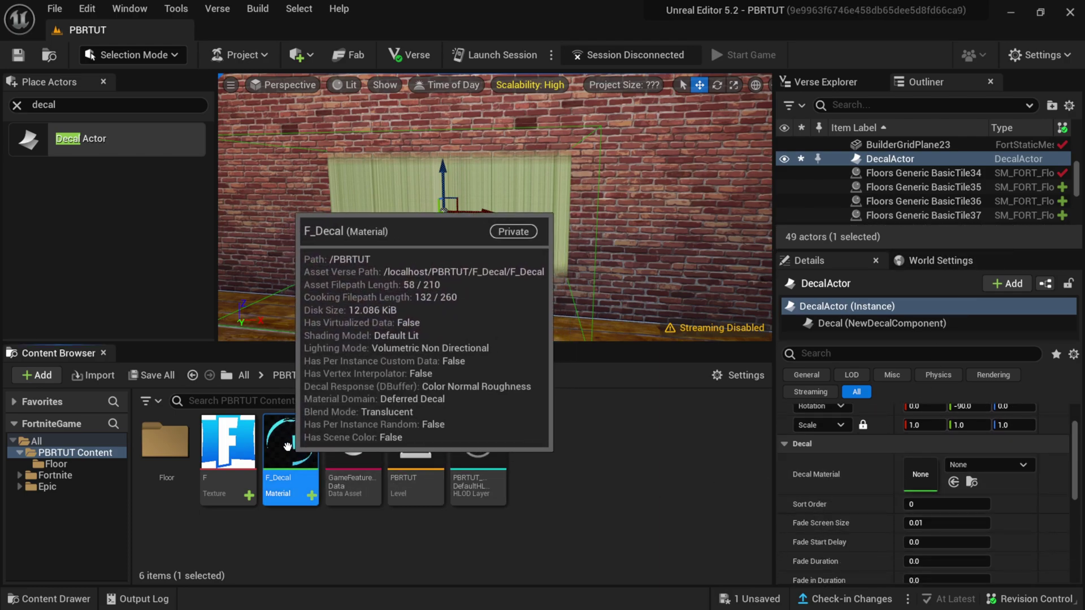
drag(288, 447, 933, 483)
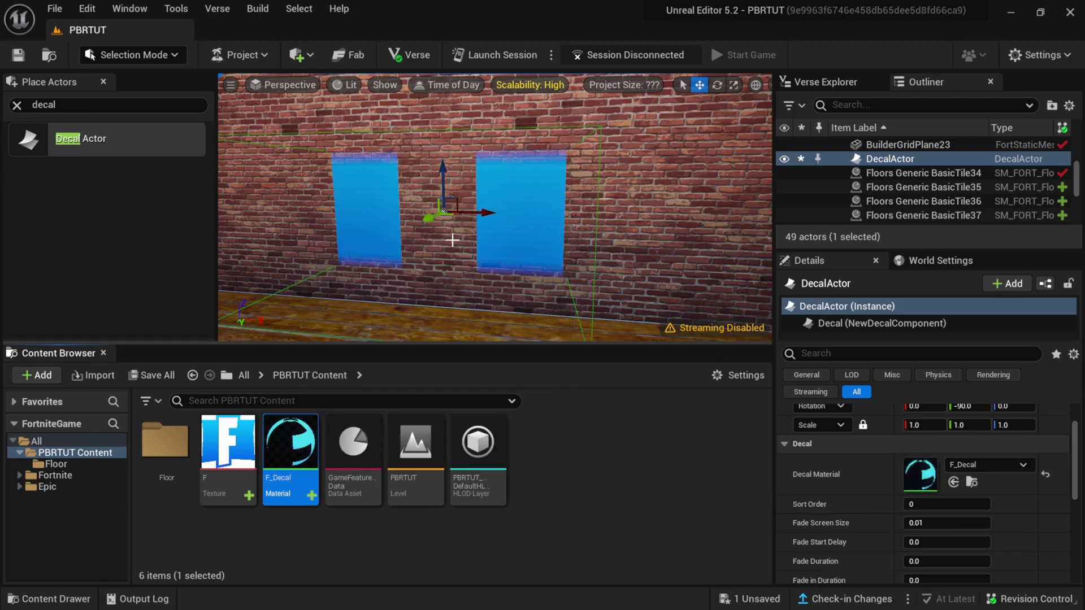
- Nudge the Decal Actor along the wall and close the Place Actors and Content Browser panels
drag(429, 217, 416, 248)
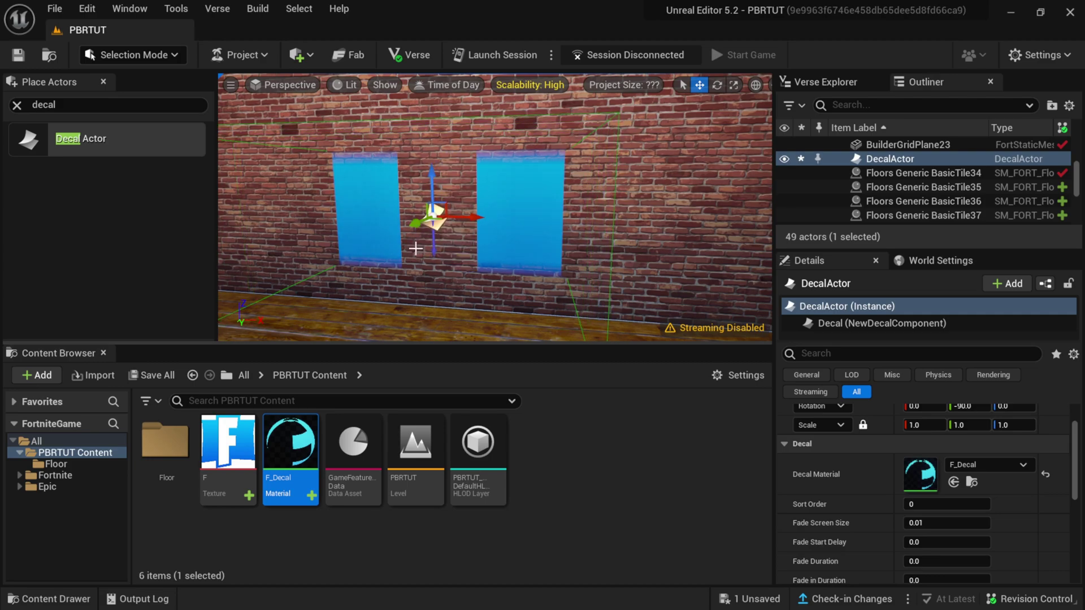
right_drag(416, 249, 372, 243)
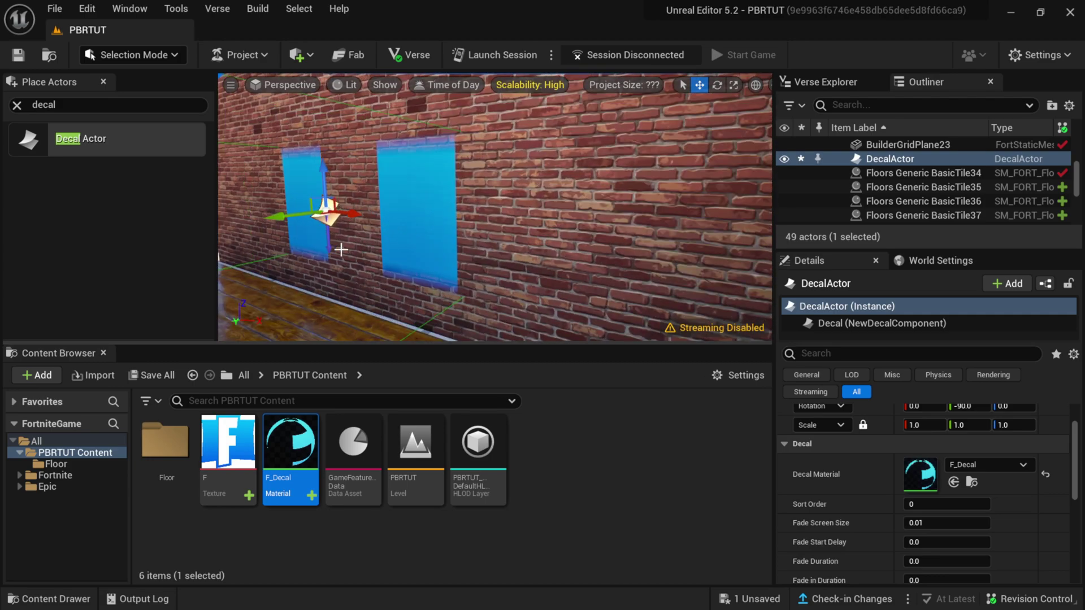
click(104, 82)
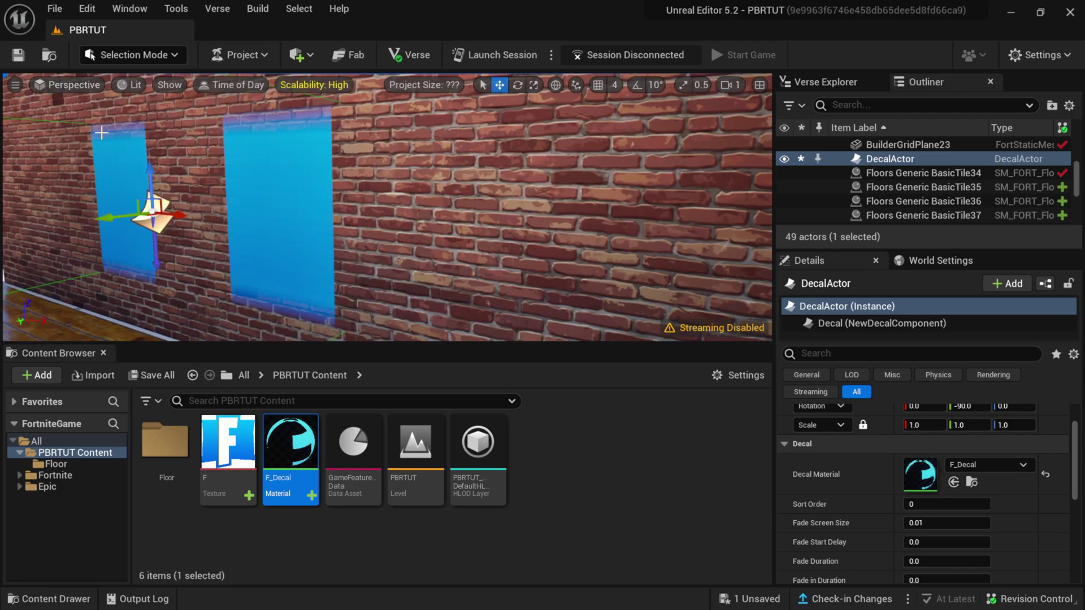
click(103, 353)
- Fly the viewport camera closer to the blue decals on the brick wall
right_drag(293, 324, 317, 325)
scroll(452, 339, up, 2)
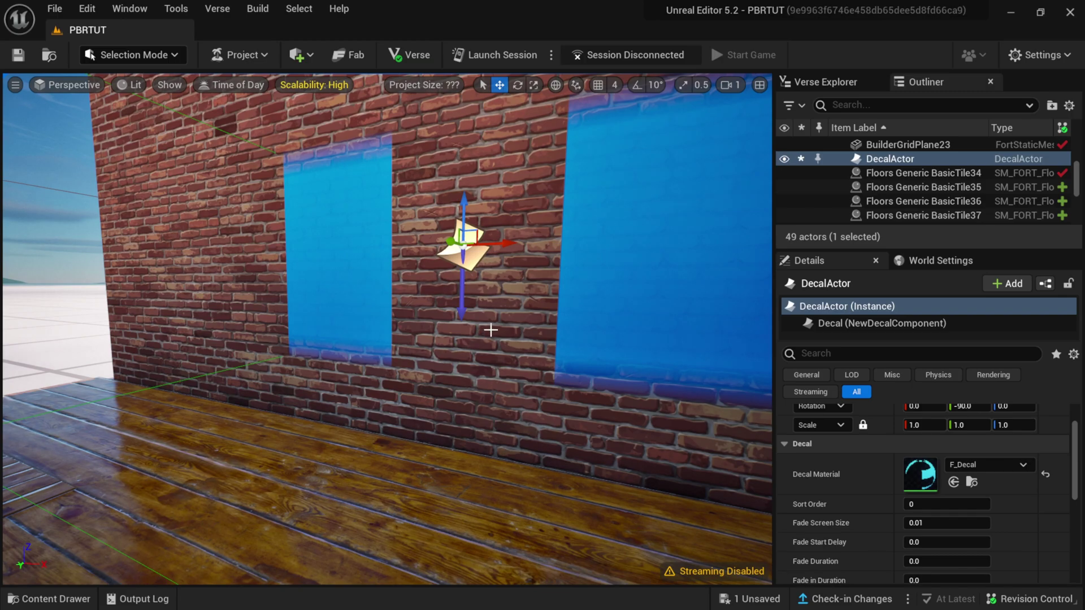
right_drag(490, 330, 512, 332)
right_drag(425, 350, 451, 351)
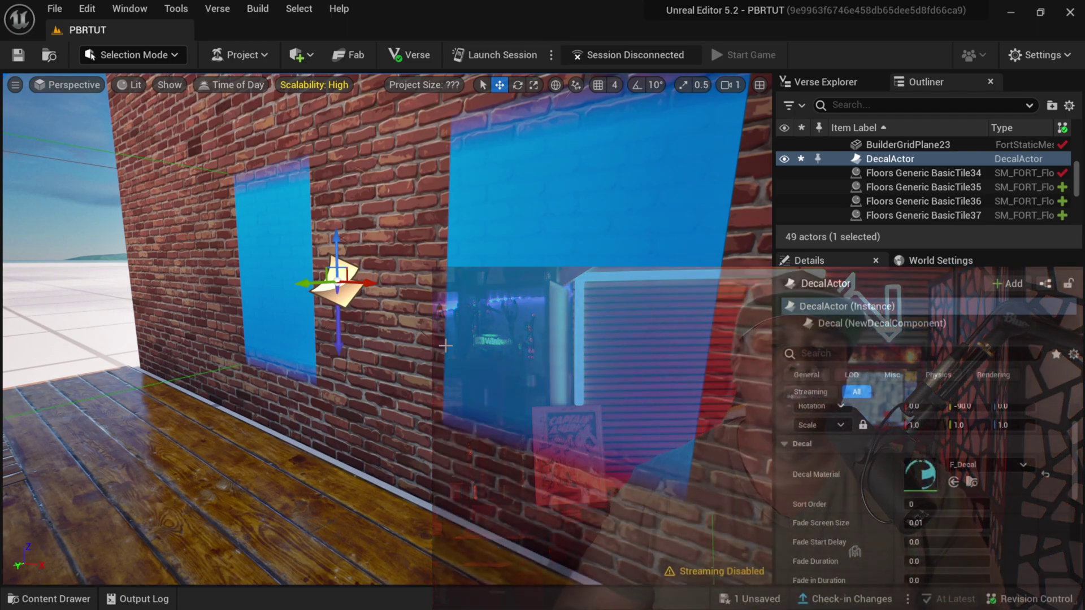
- Rotate the decal 90° upright onto the wall and set its Y rotation to 0
click(518, 85)
drag(335, 223, 285, 279)
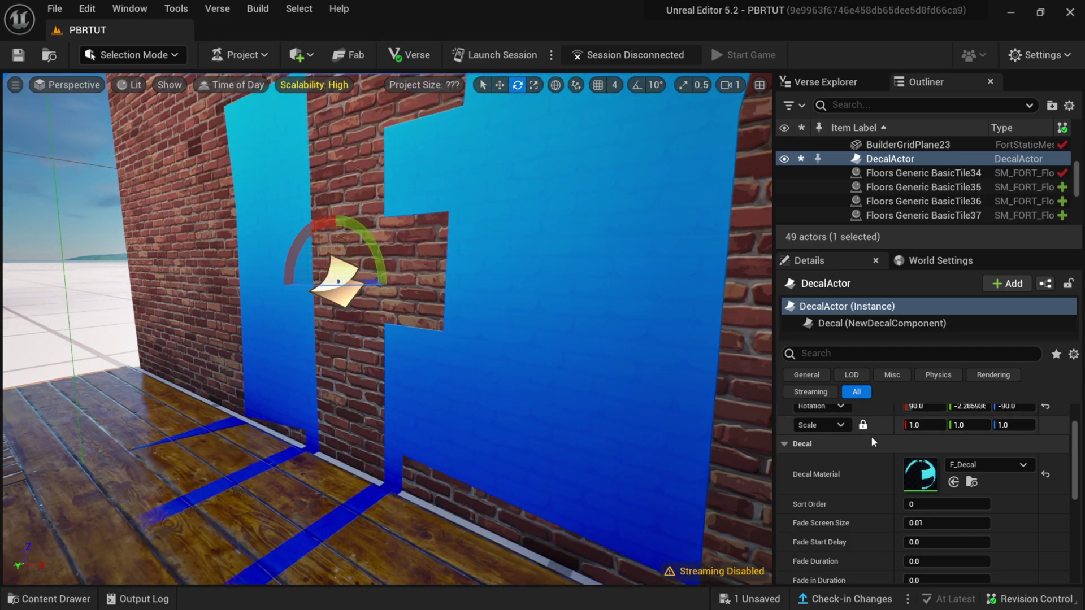
scroll(969, 453, up, 1)
click(970, 451)
text(0)
key(Return)
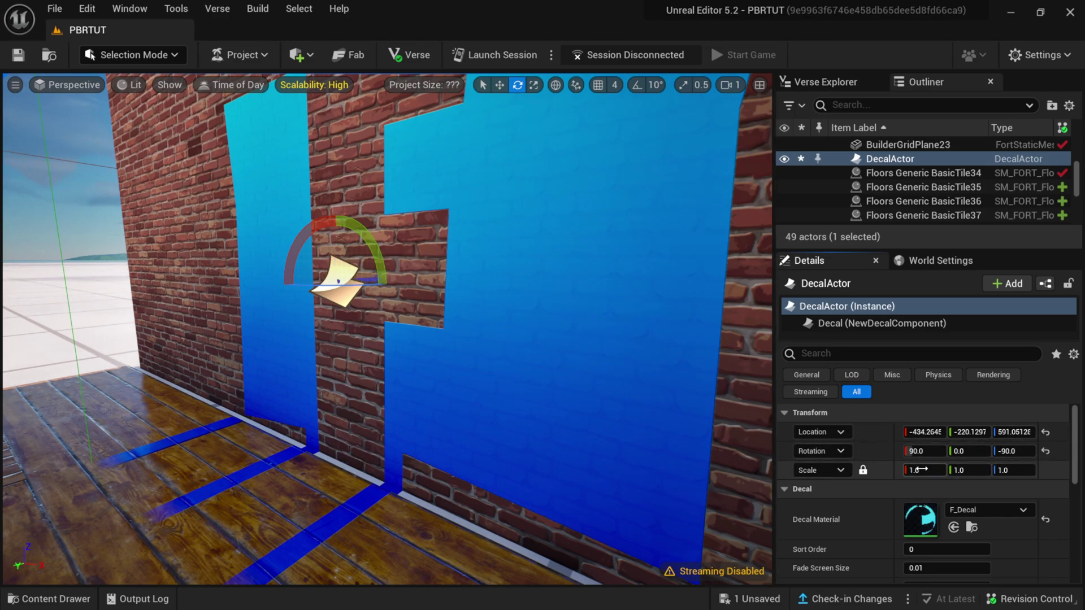
- Set the decal's locked scale to 0.5
click(924, 469)
text(.5)
key(Return)
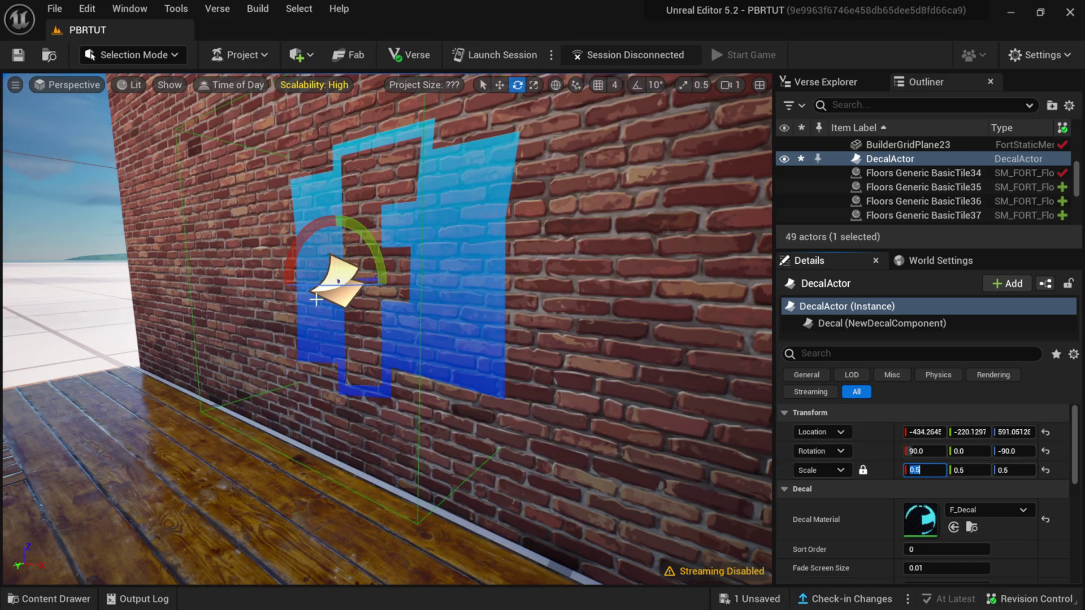
scroll(427, 334, up, 5)
scroll(427, 333, up, 5)
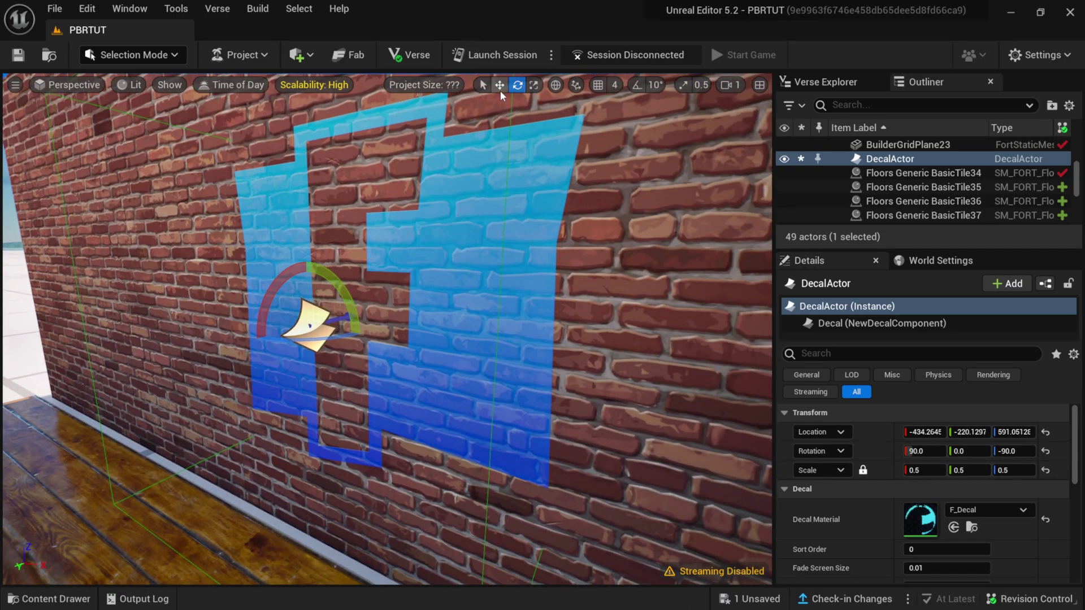
- Move the decal sideways along the brick wall with the Move tool
click(500, 86)
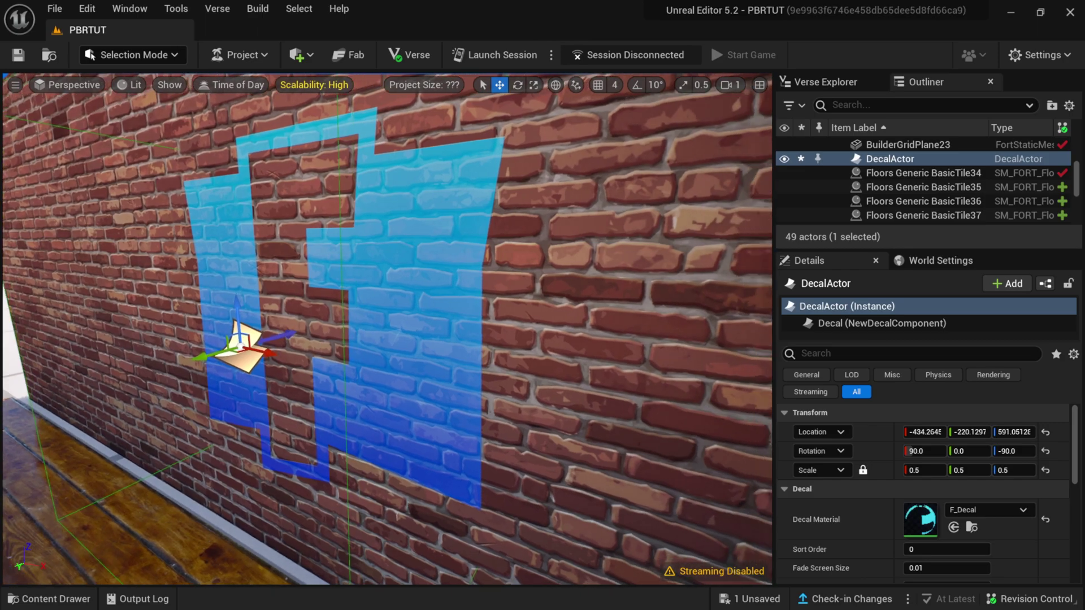
right_drag(297, 338, 195, 349)
drag(185, 362, 243, 357)
mouse_move(341, 365)
right_down()
mouse_move(316, 368)
mouse_move(336, 360)
right_up()
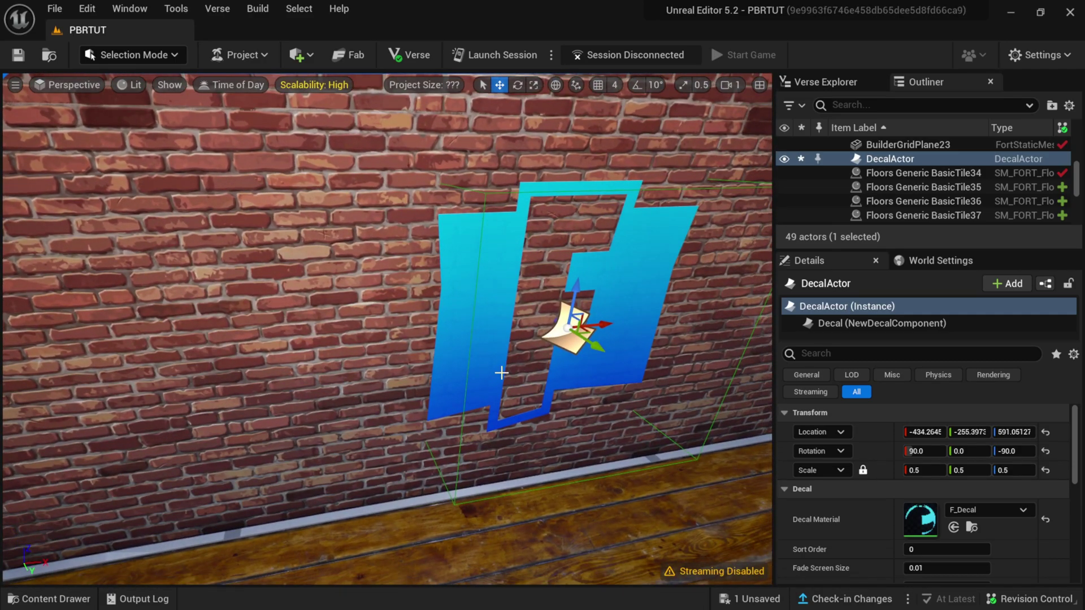
- Push the decal further along its Y axis and bring it back into view on the wall
mouse_move(596, 347)
mouse_down()
mouse_move(633, 389)
mouse_move(577, 339)
mouse_move(620, 371)
mouse_move(608, 362)
mouse_up()
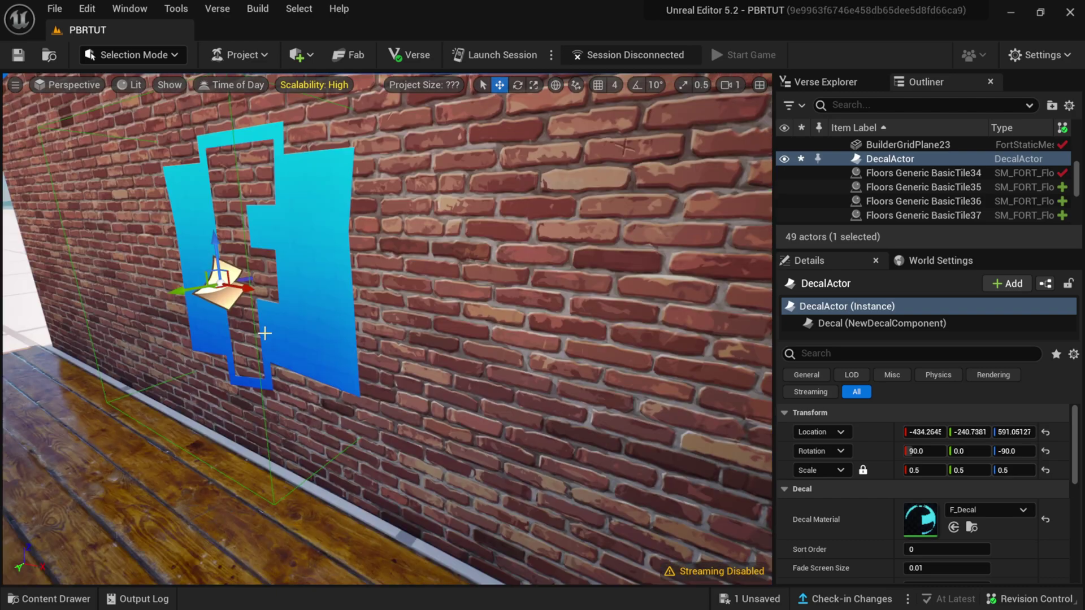
right_drag(313, 304, 266, 339)
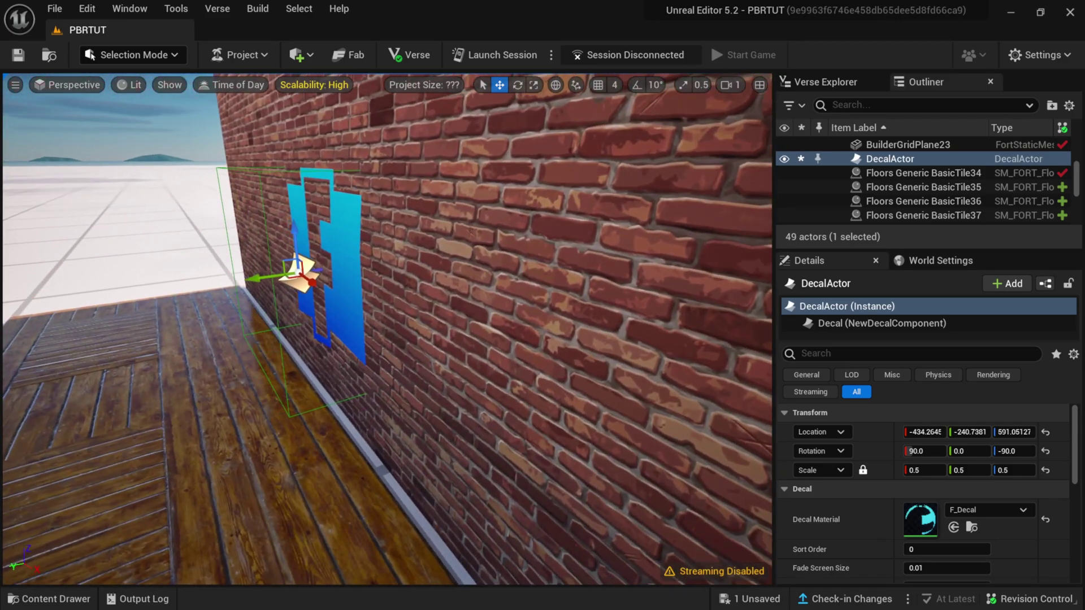
right_drag(373, 362, 389, 370)
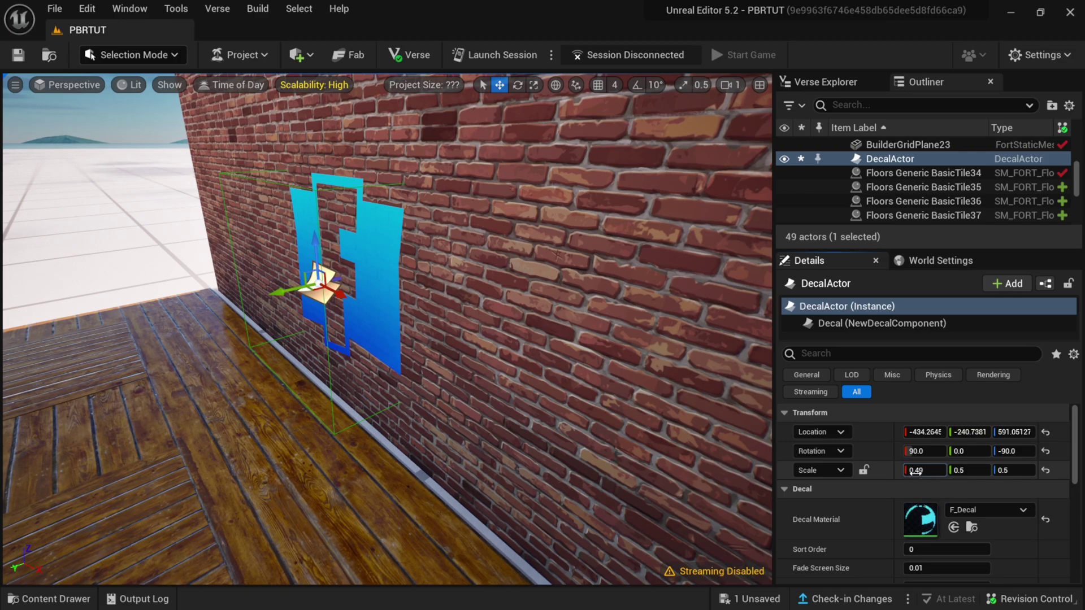
- Unlock the scale and set the decal's X scale to 0.1
drag(916, 471, 902, 471)
click(925, 474)
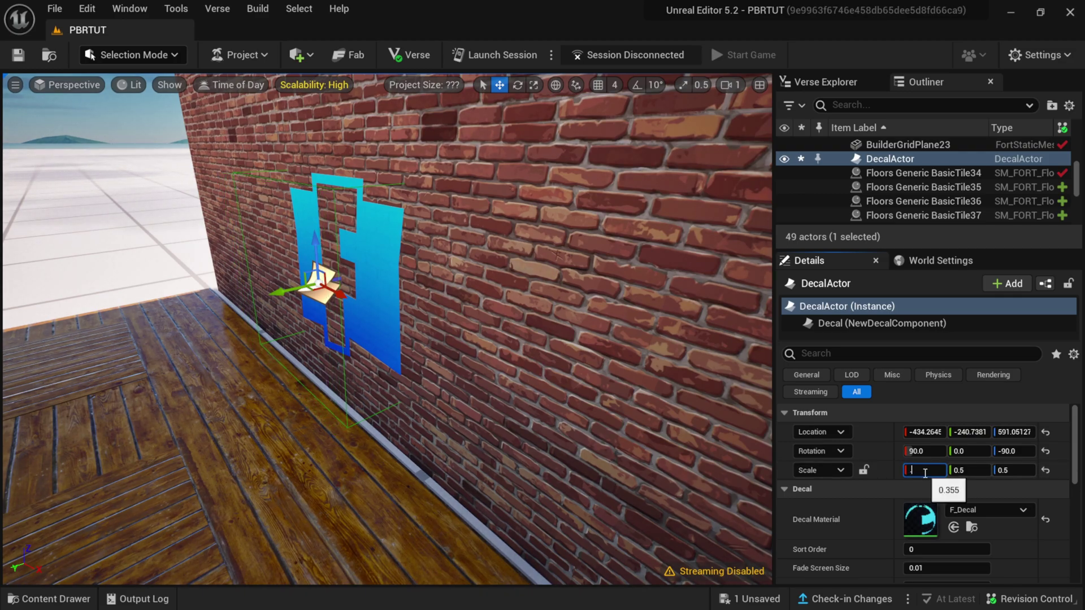
text(.1)
key(Return)
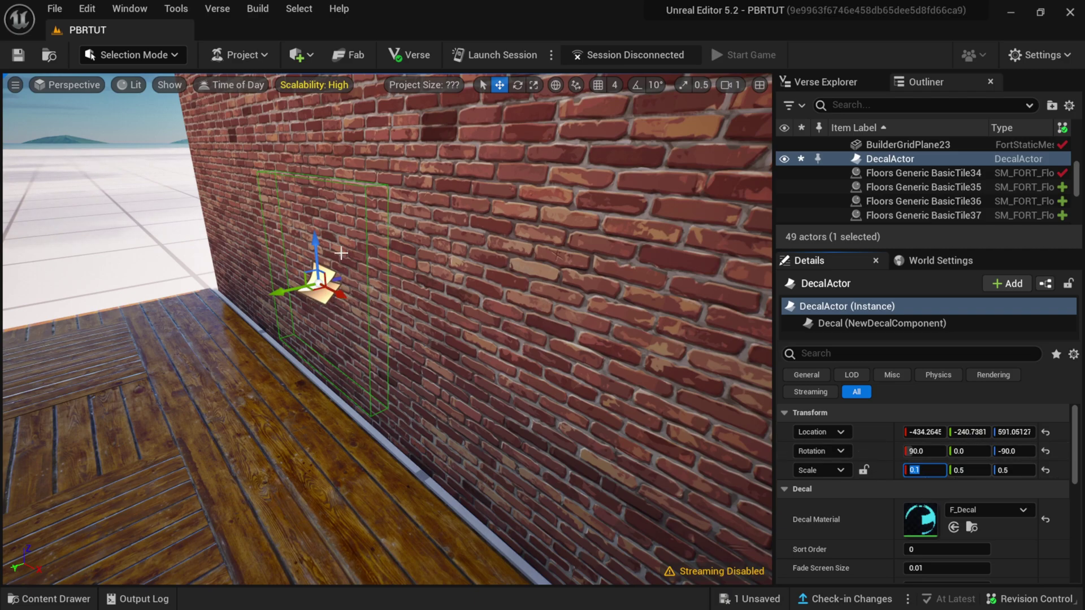
- Slide the 0.1-thin decal into the brick wall until the full blue F shows, then fine-tune it
right_drag(341, 253, 302, 194)
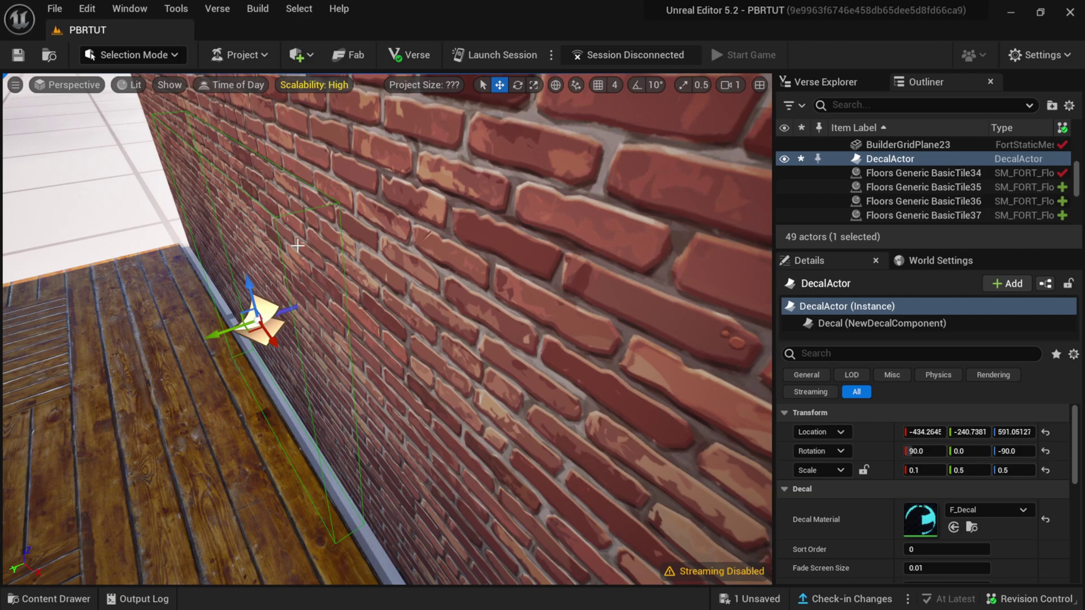
drag(221, 331, 260, 331)
right_drag(260, 330, 437, 328)
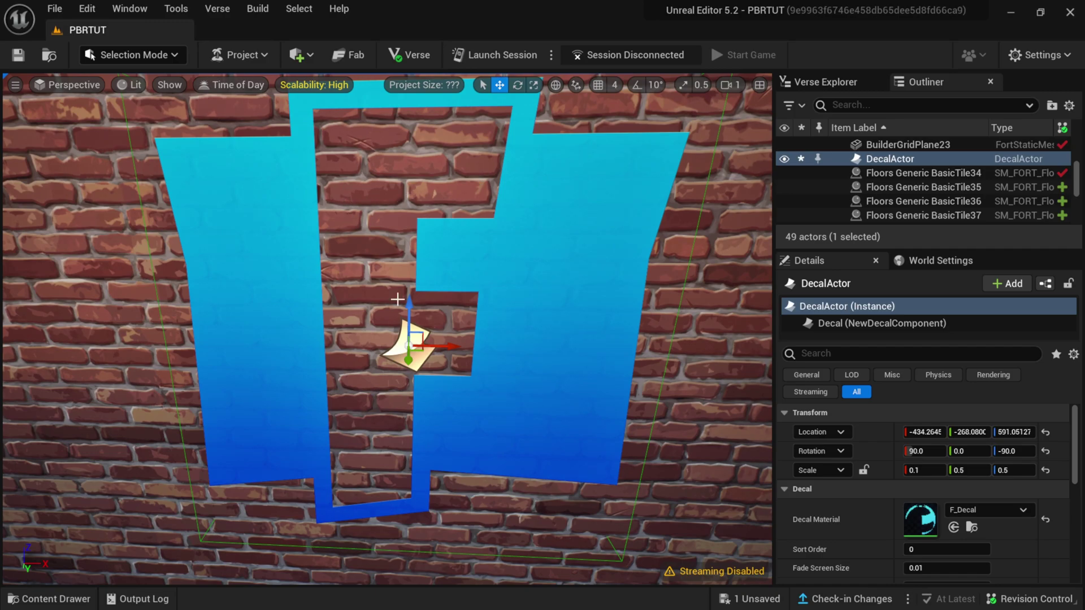
drag(408, 362, 408, 366)
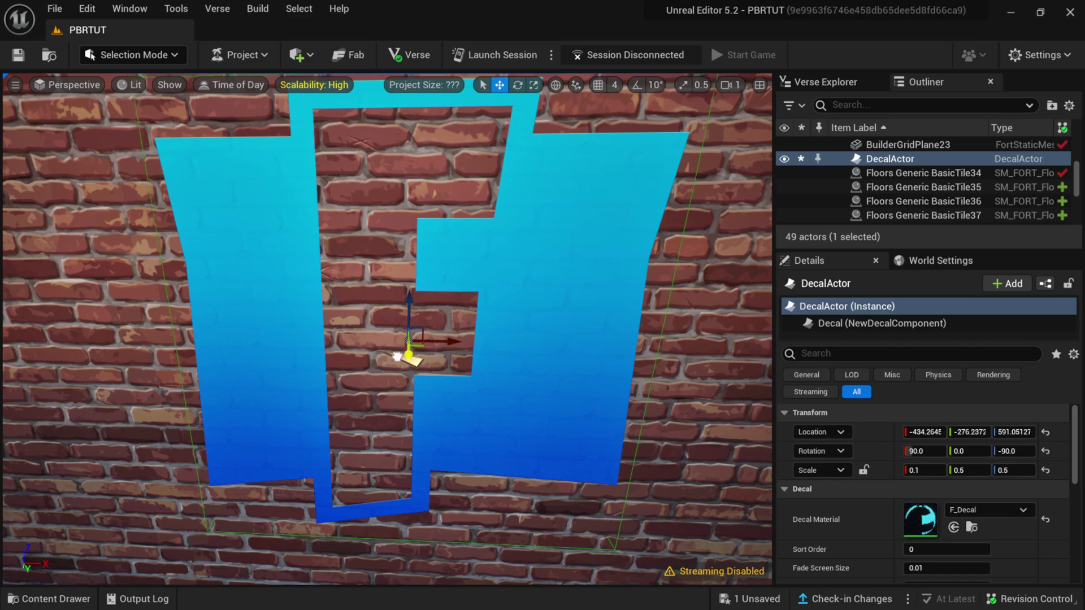
drag(390, 352, 393, 351)
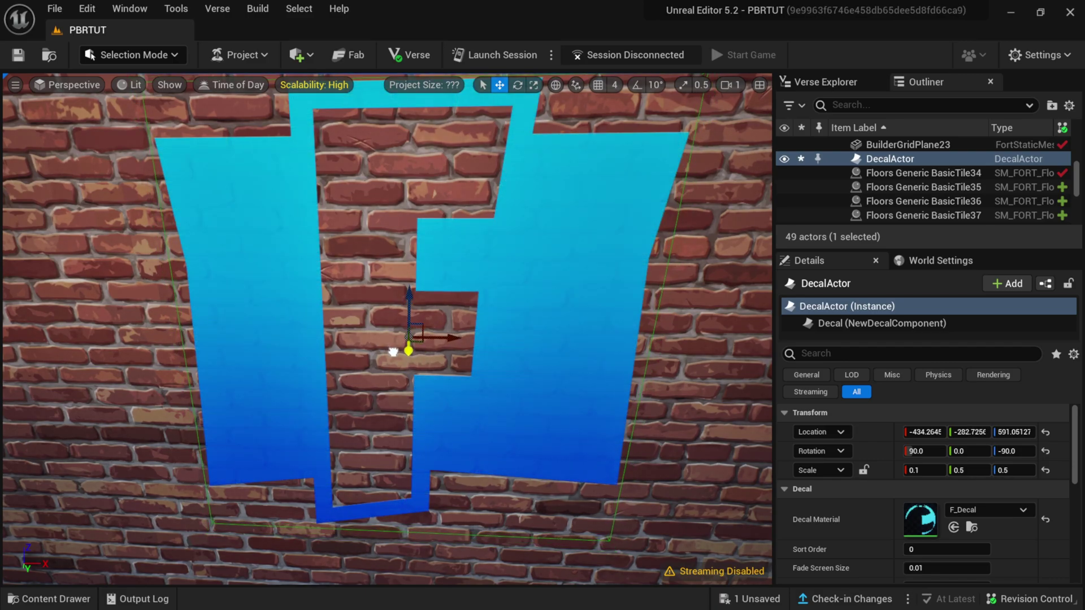
scroll(468, 394, down, 4)
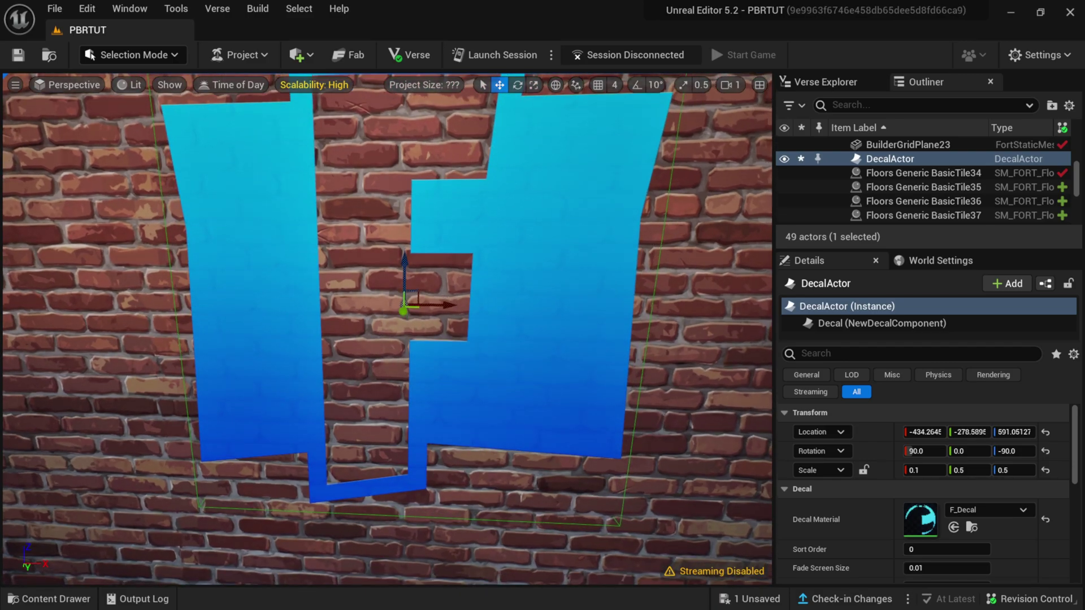
alt+drag(509, 371, 552, 377)
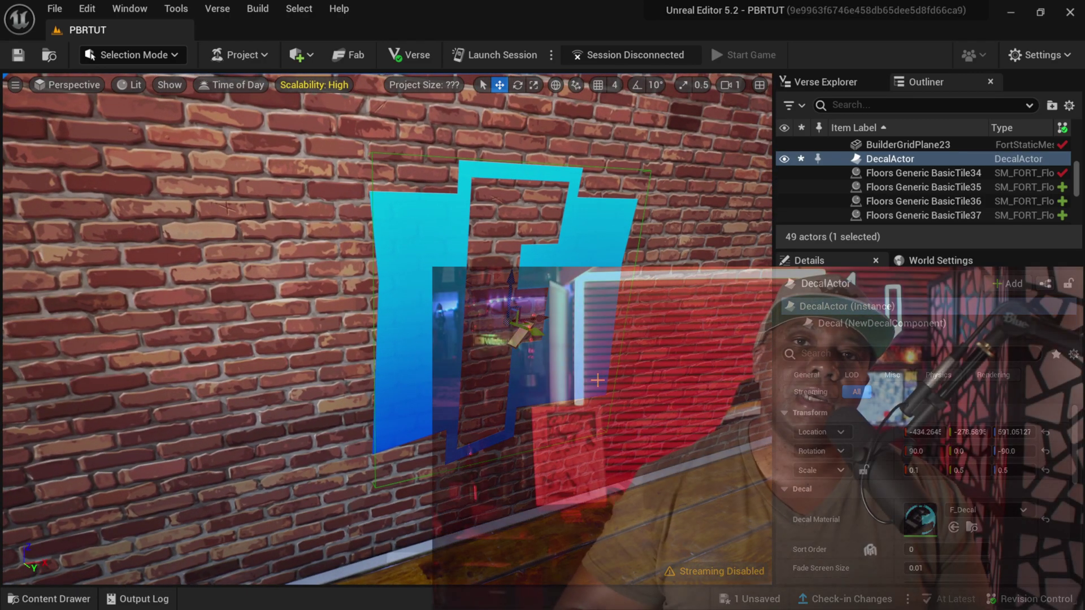